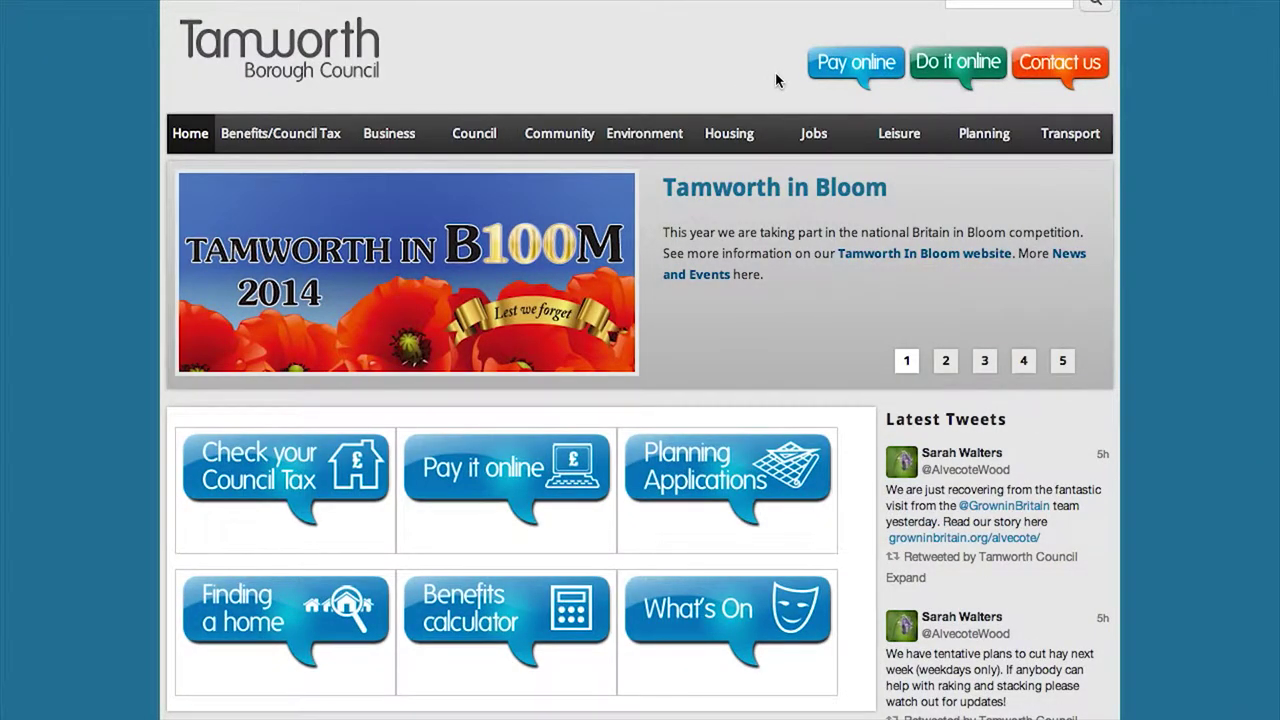
Open the council's online services and the Housing Benefit/Council Tax Reduction application form
click(927, 72)
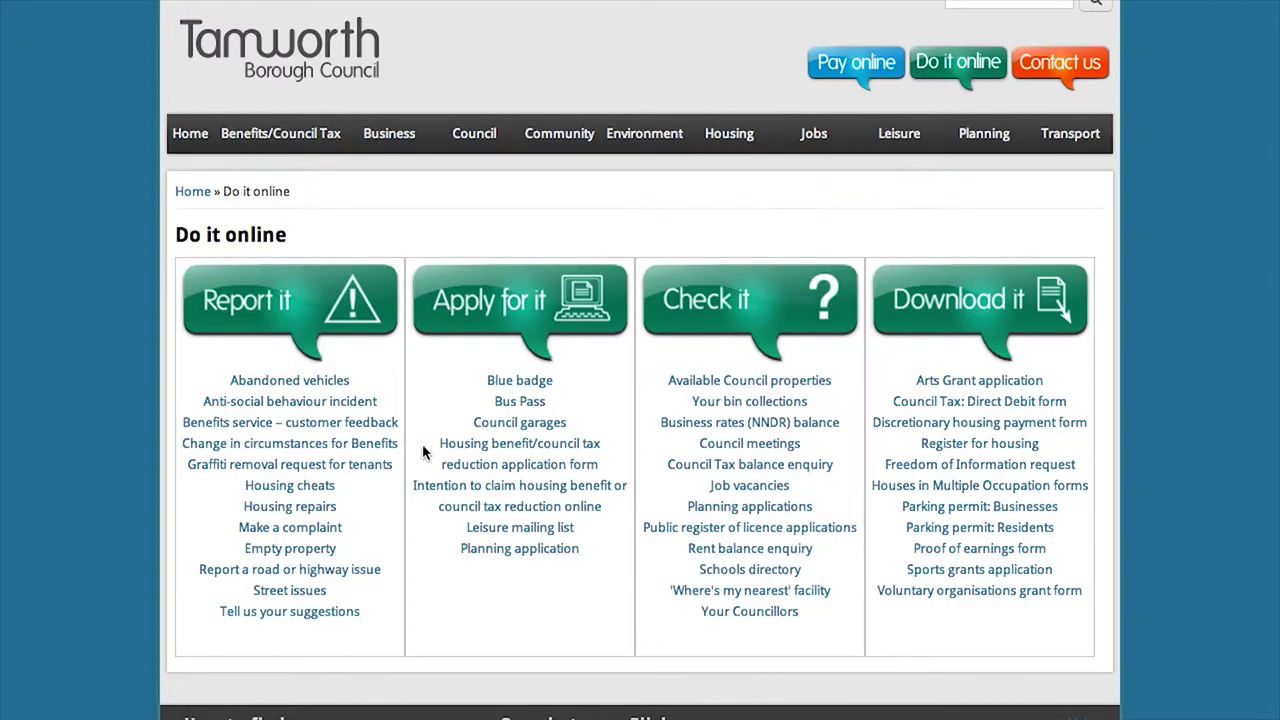
click(510, 452)
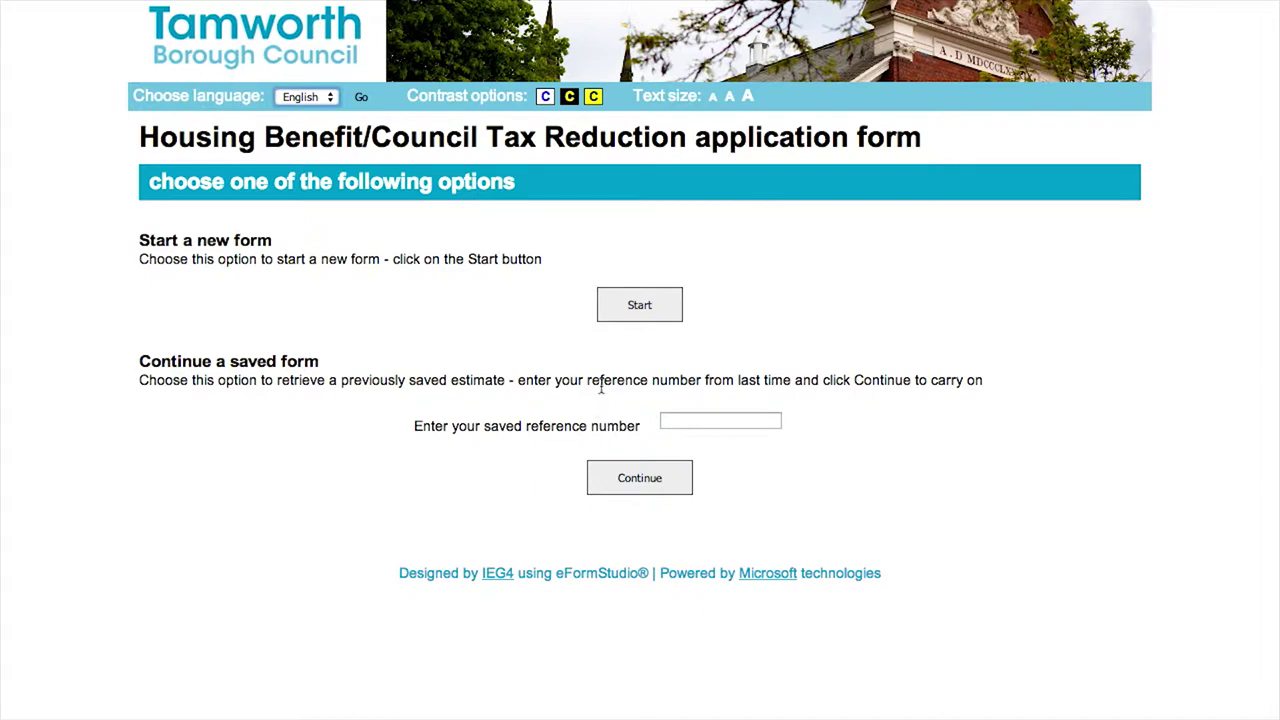
Start a new application and read through the guidance notes to reach 'Tell us who you are'
click(636, 320)
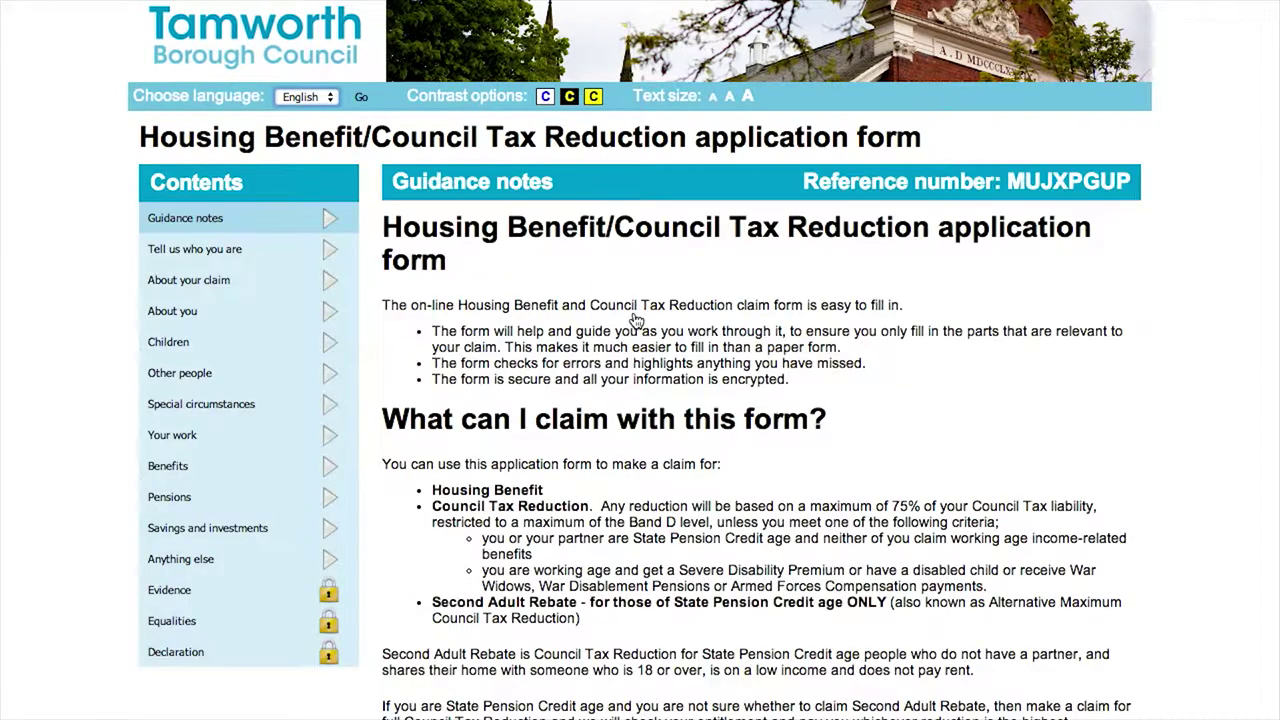
scroll(636, 320, down, 10)
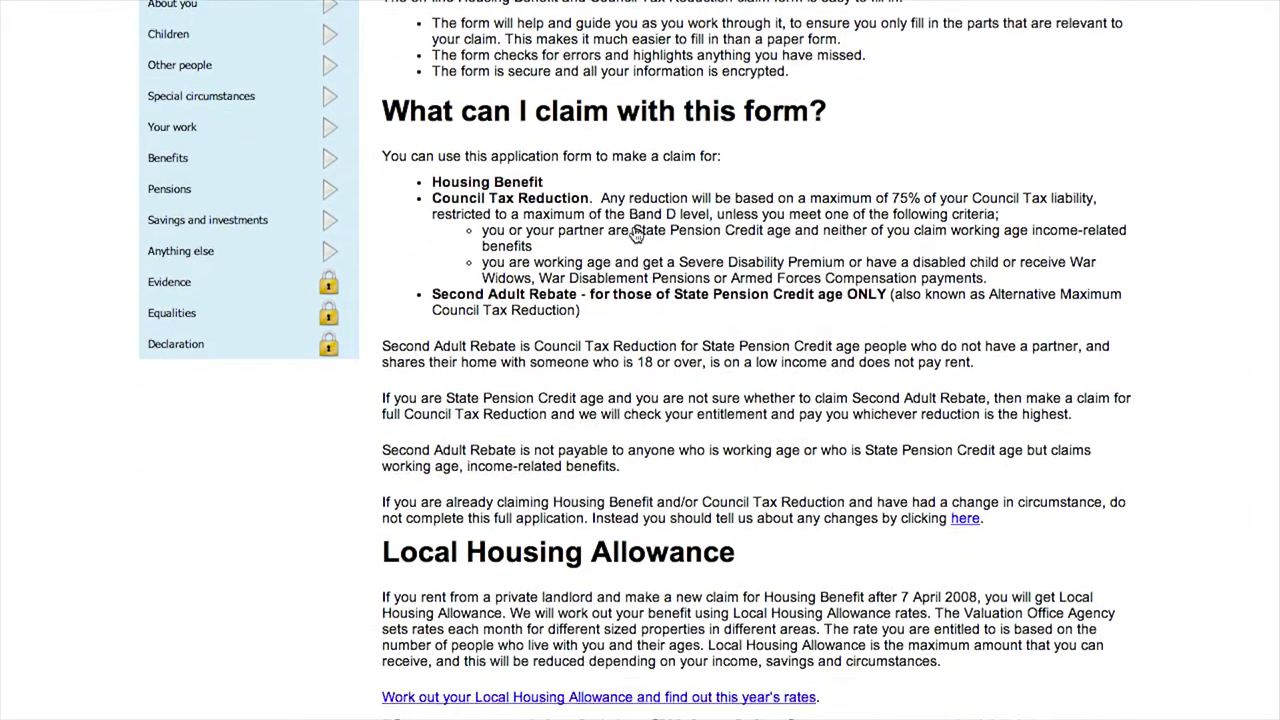
scroll(636, 235, down, 6)
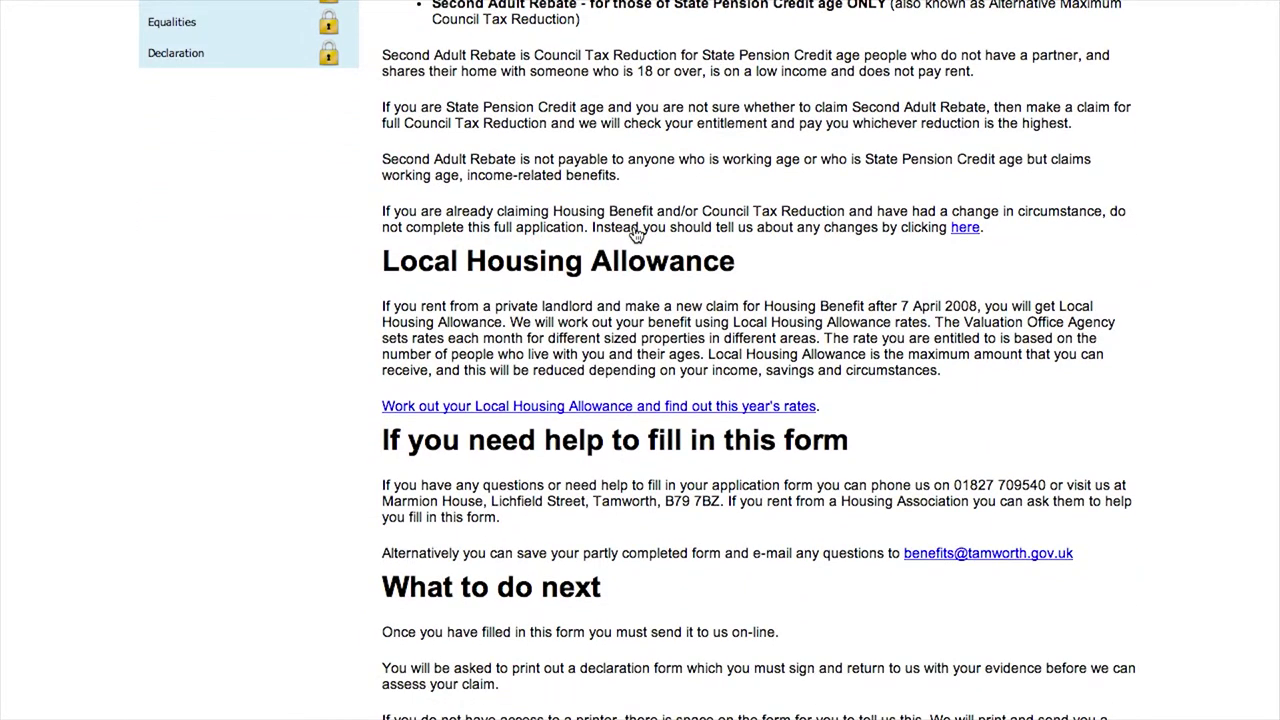
scroll(636, 233, down, 7)
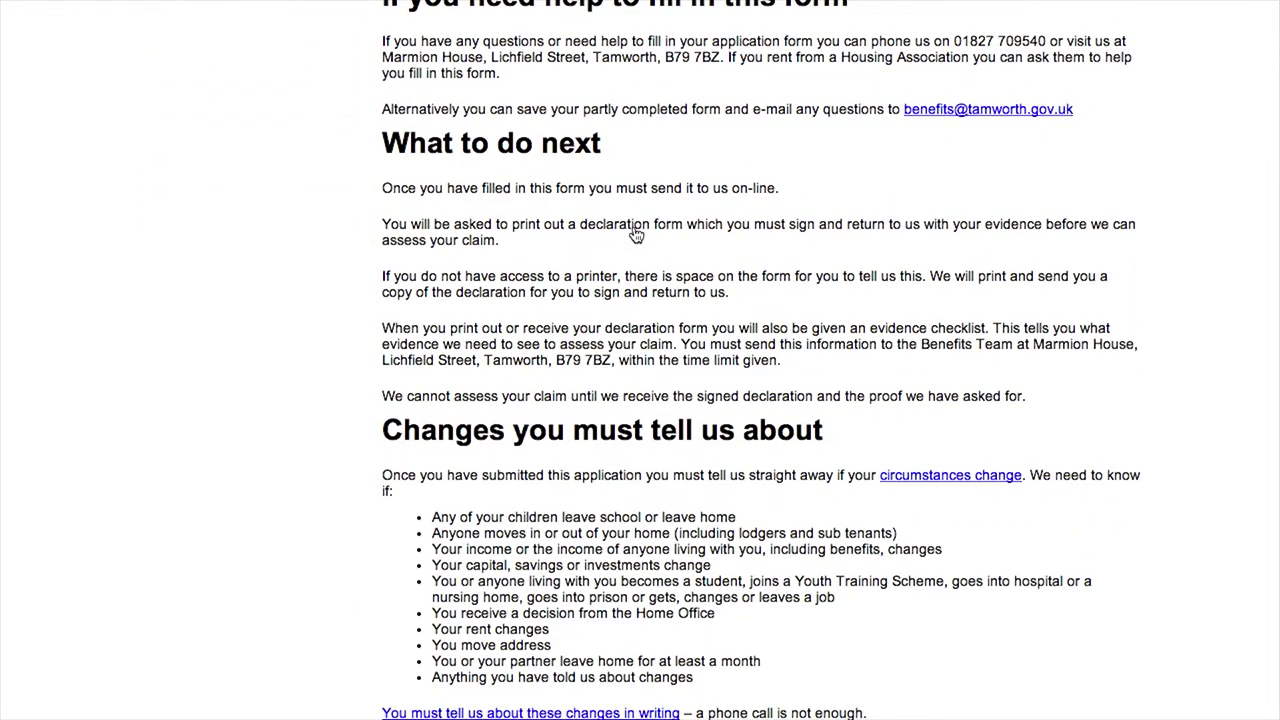
scroll(636, 234, down, 4)
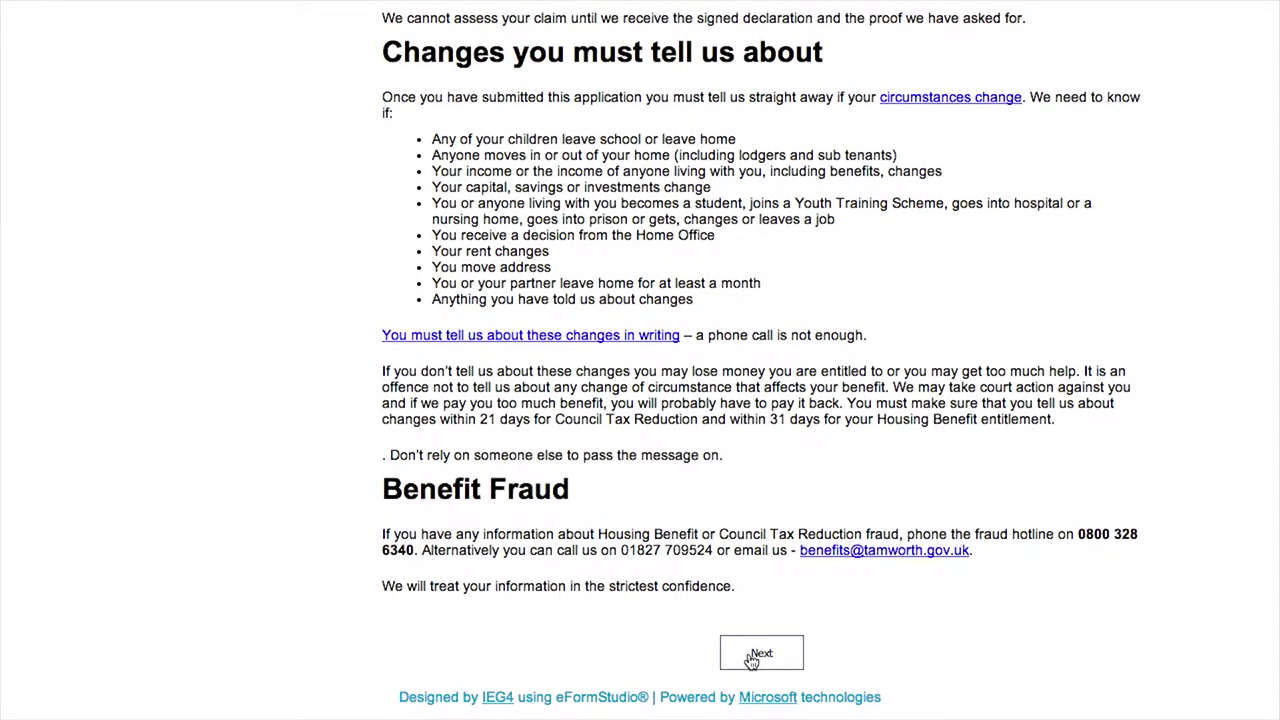
click(752, 657)
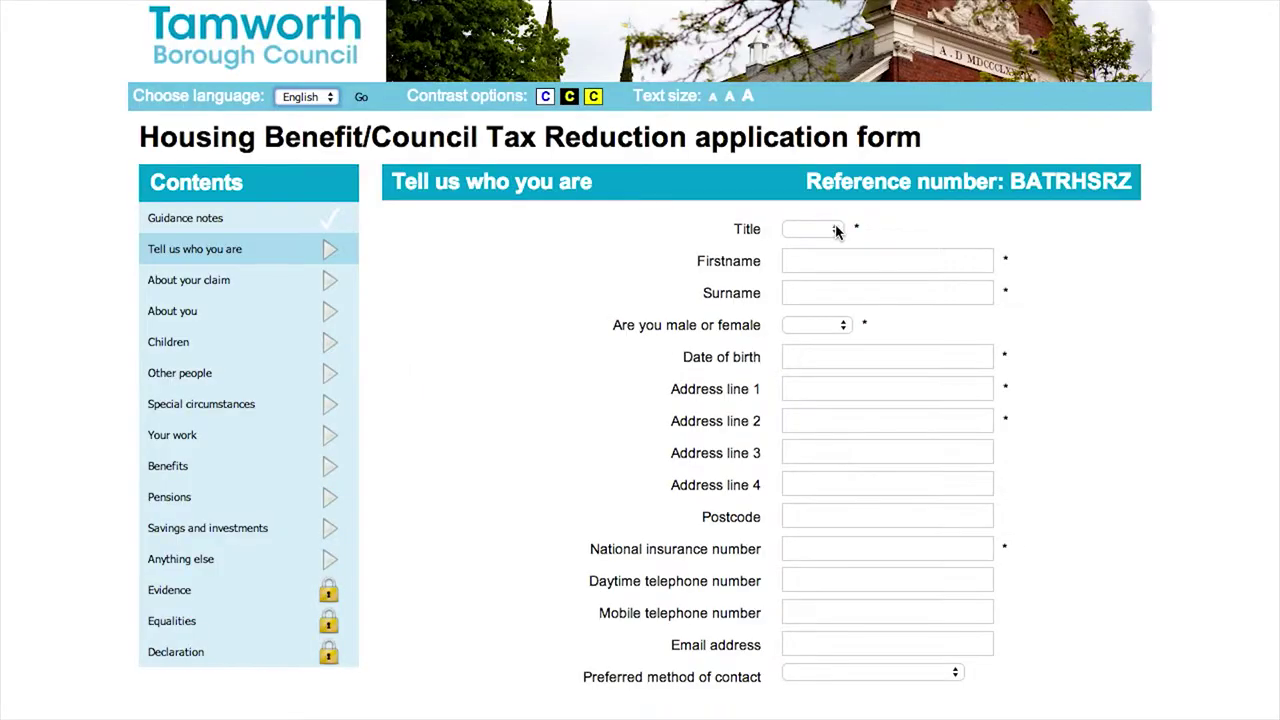
Enter title Mr plus the applicant's first name and surname, then continue
click(834, 229)
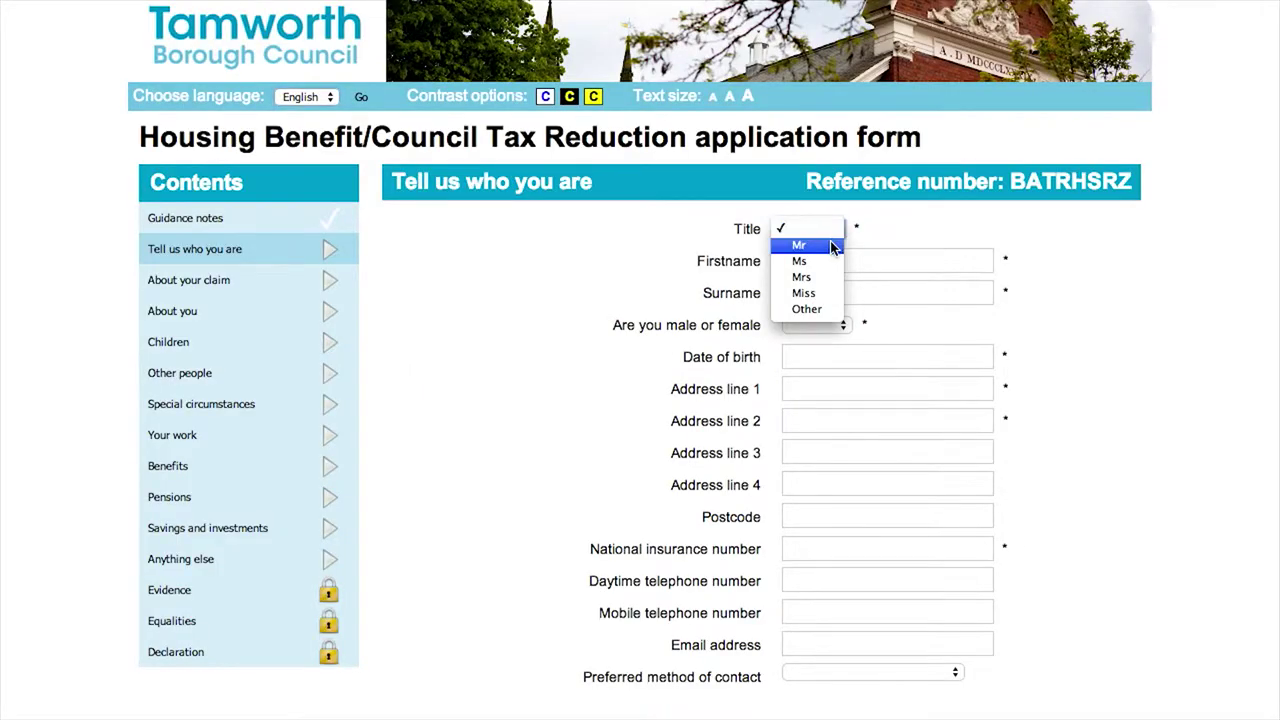
click(827, 260)
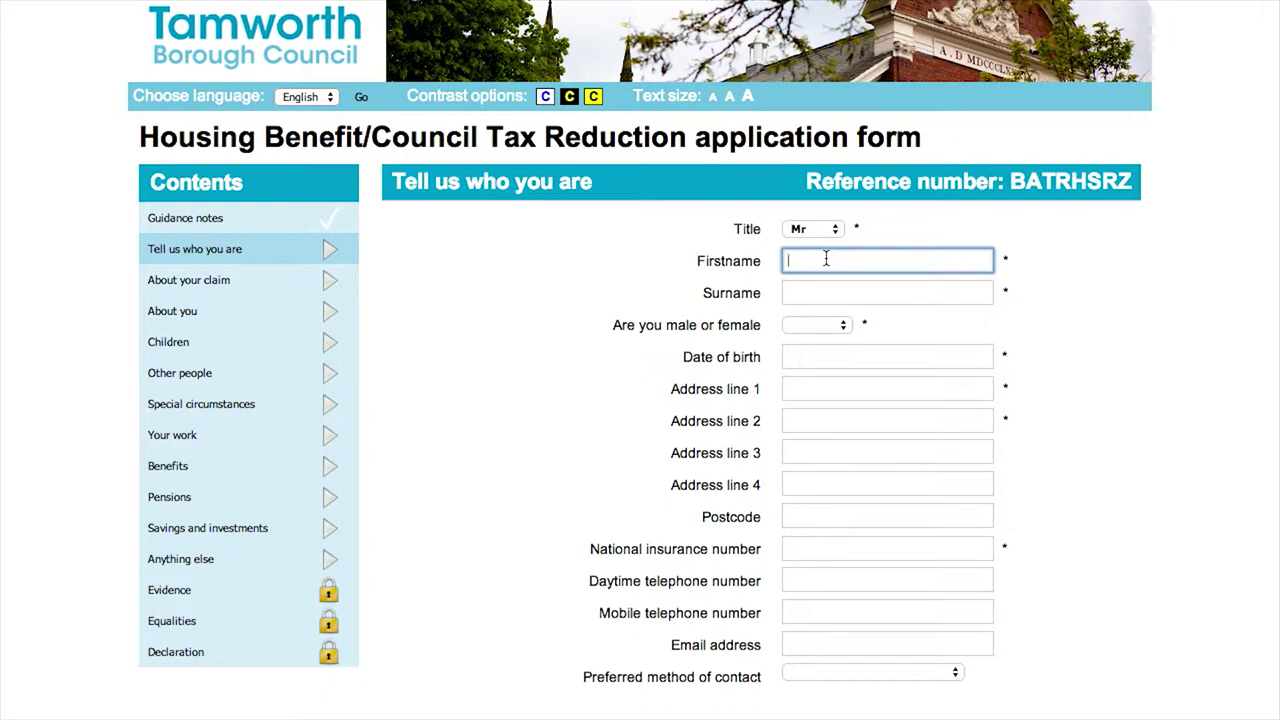
text(Joe)
click(832, 289)
text(Bl)
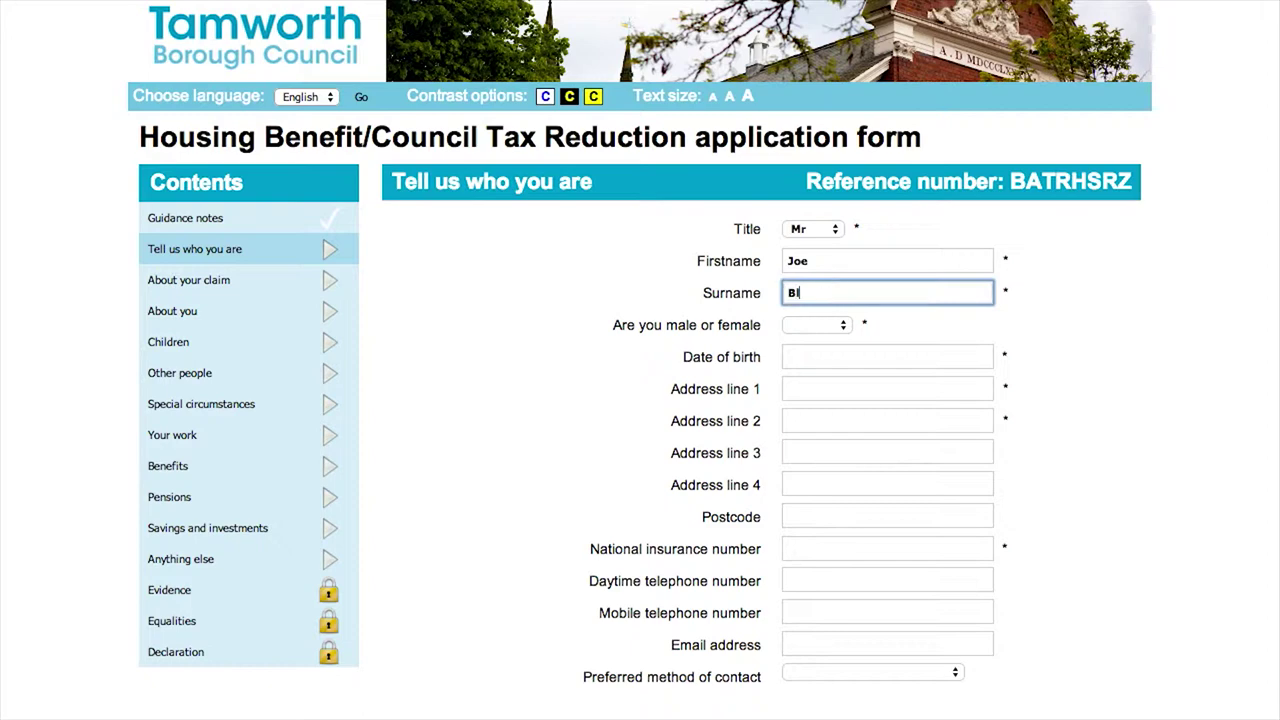
text(oggs)
scroll(783, 463, down, 2)
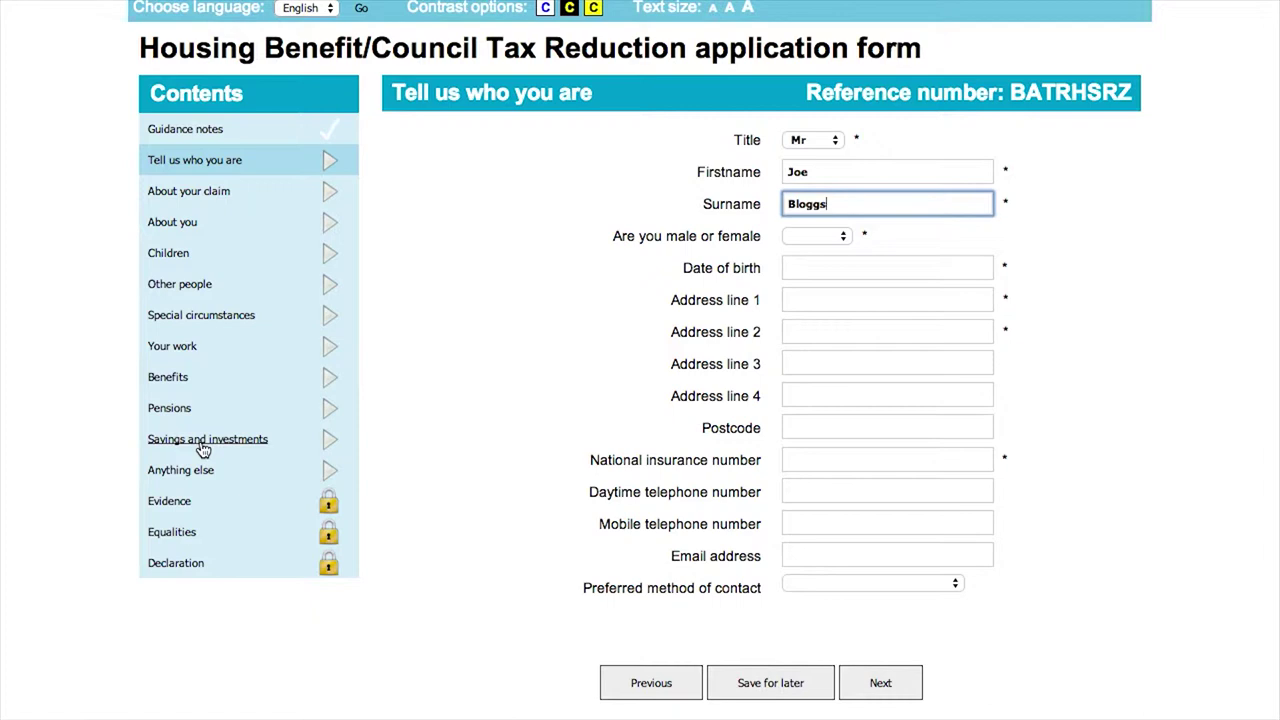
click(903, 683)
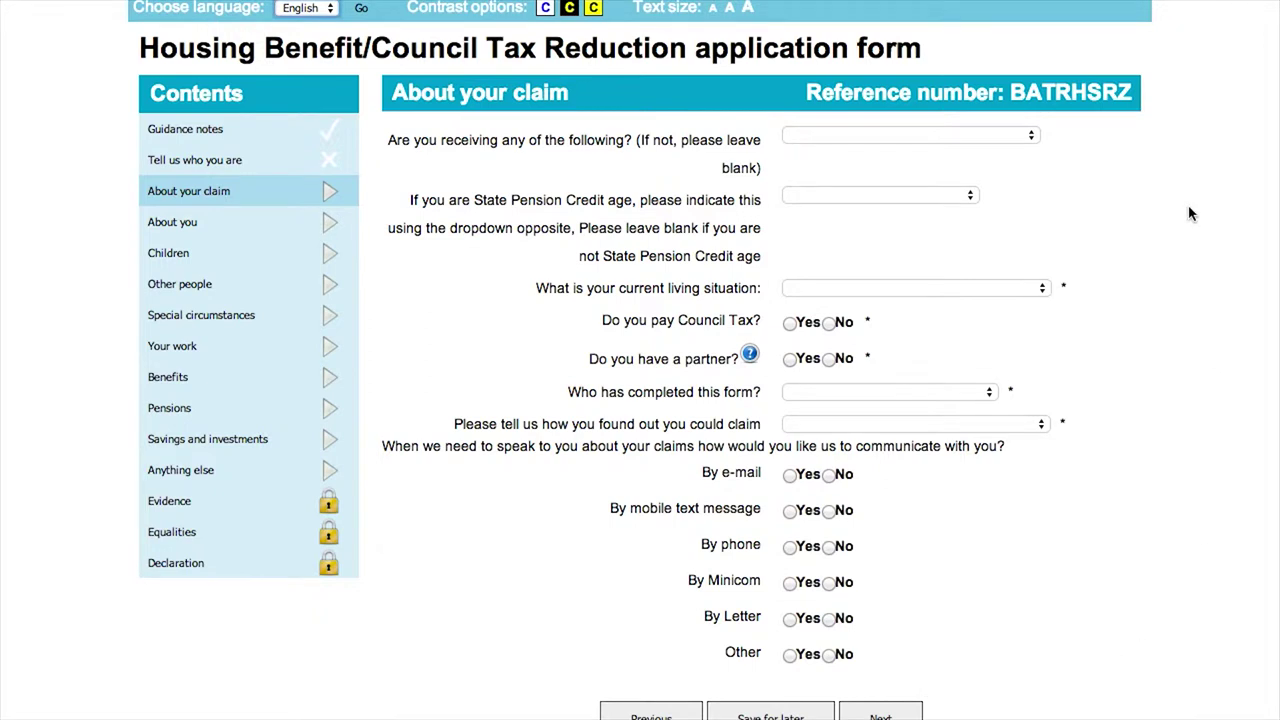
Choose Yes for contact by e-mail, enter the applicant's e-mail address, and continue
scroll(1188, 213, down, 2)
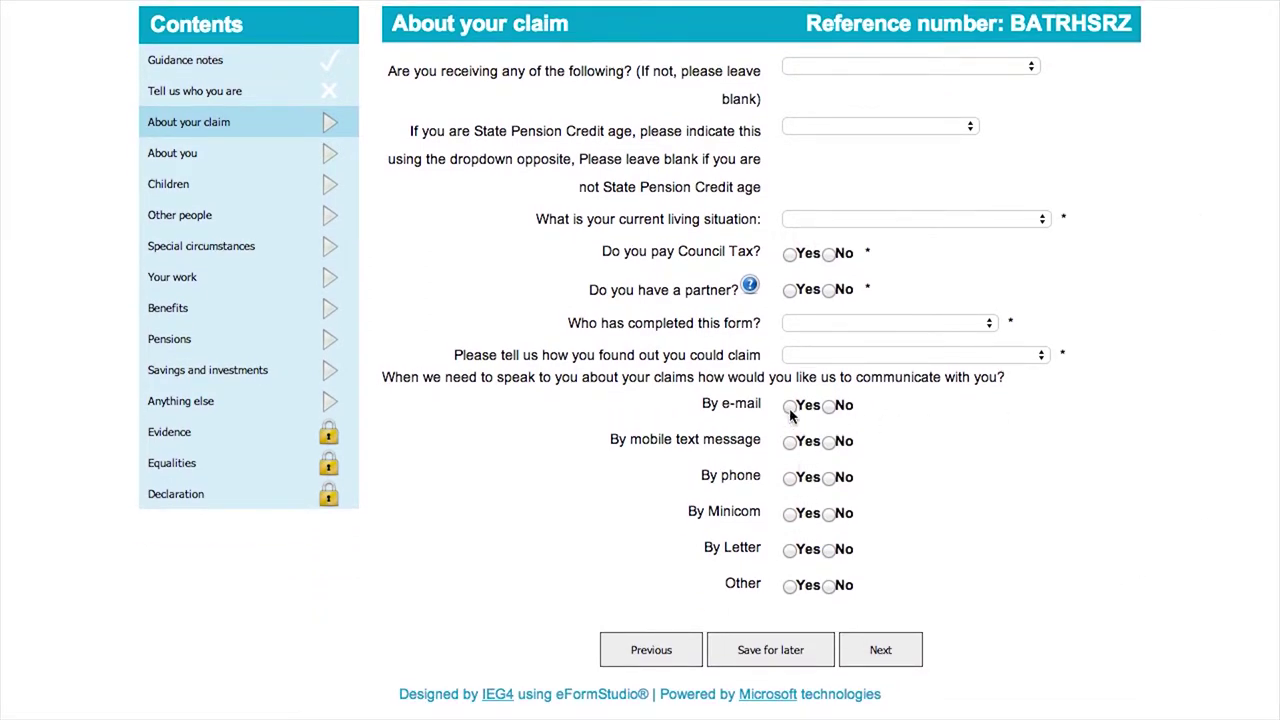
click(790, 405)
click(792, 438)
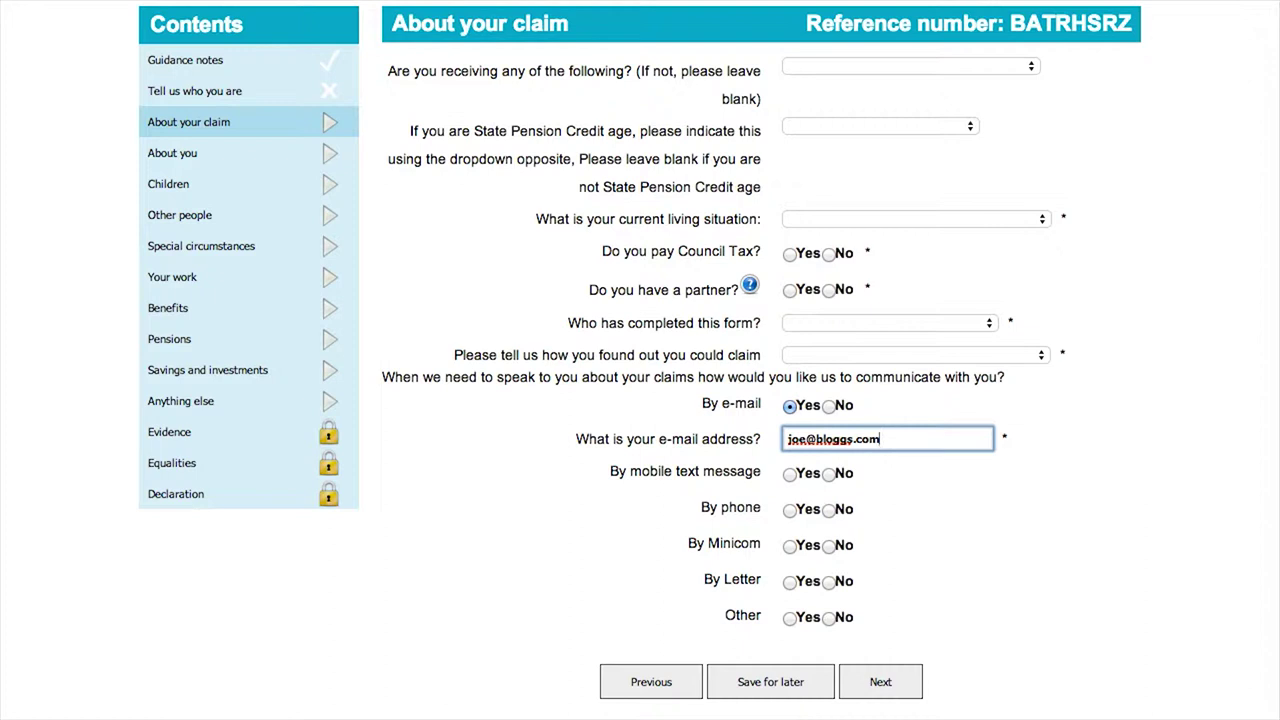
click(877, 681)
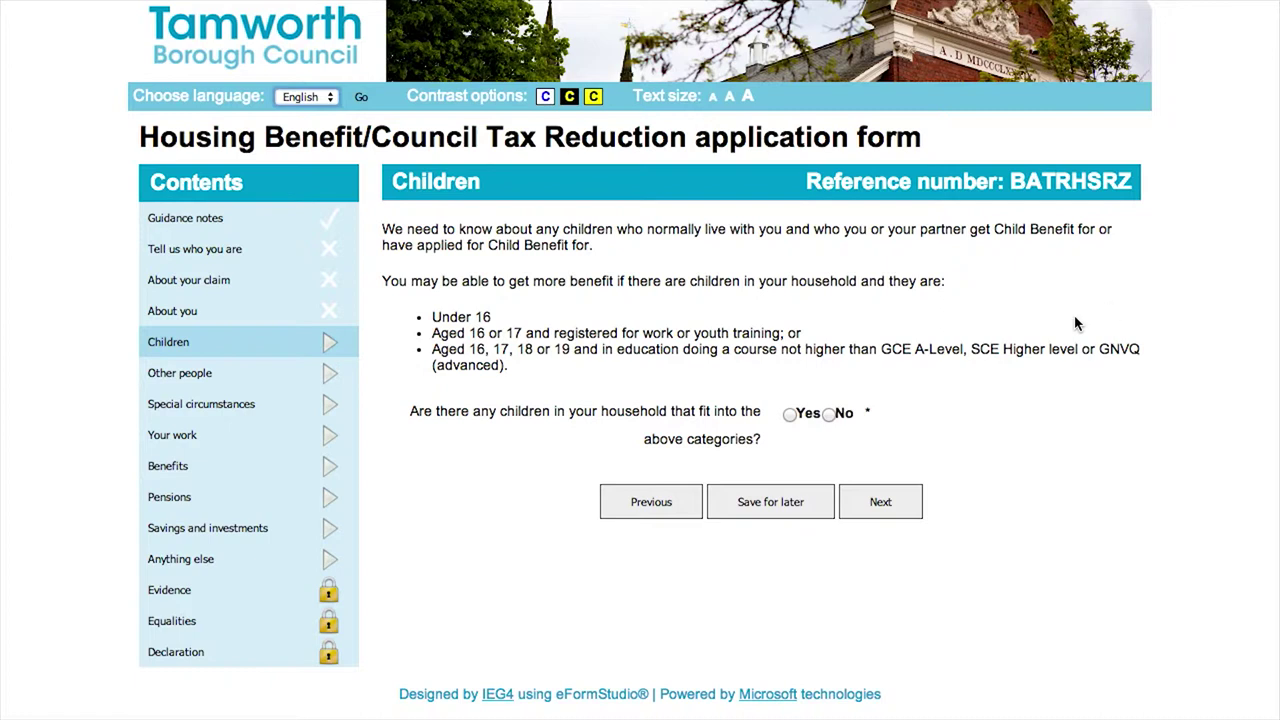
Answer Yes to qualifying children and open the number-of-children choices
click(789, 416)
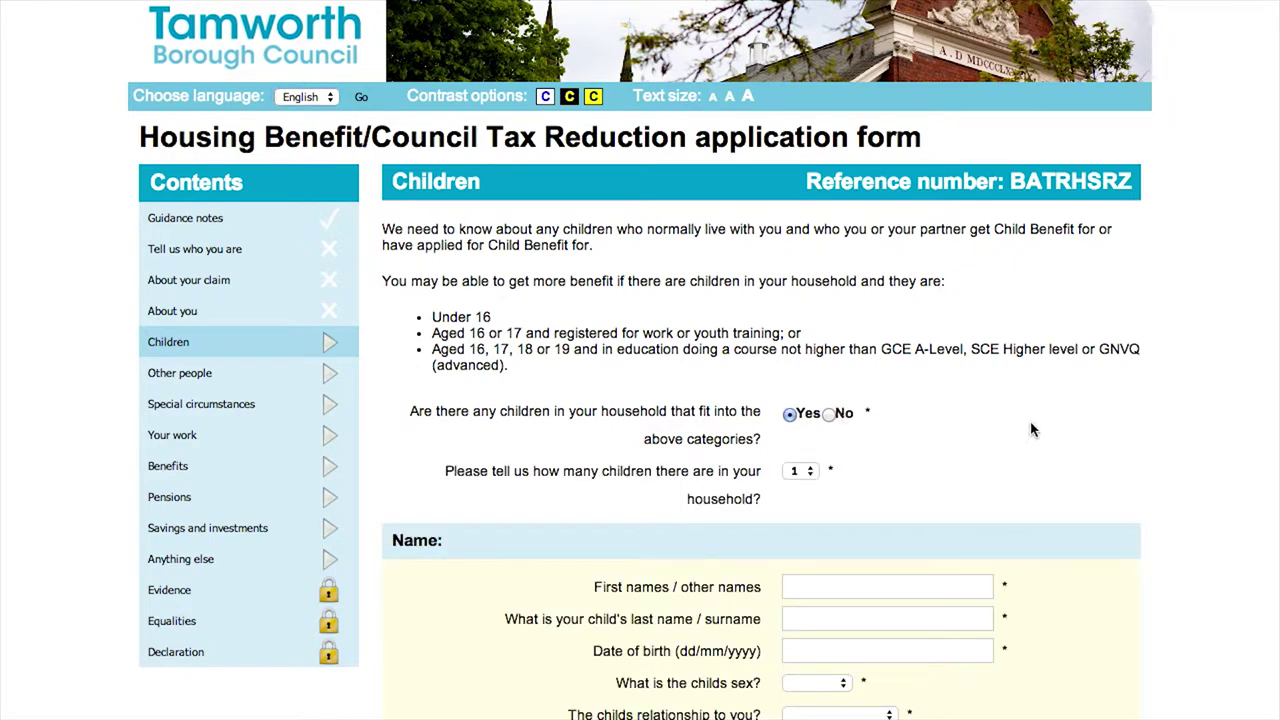
scroll(1070, 429, down, 2)
scroll(1070, 429, down, 4)
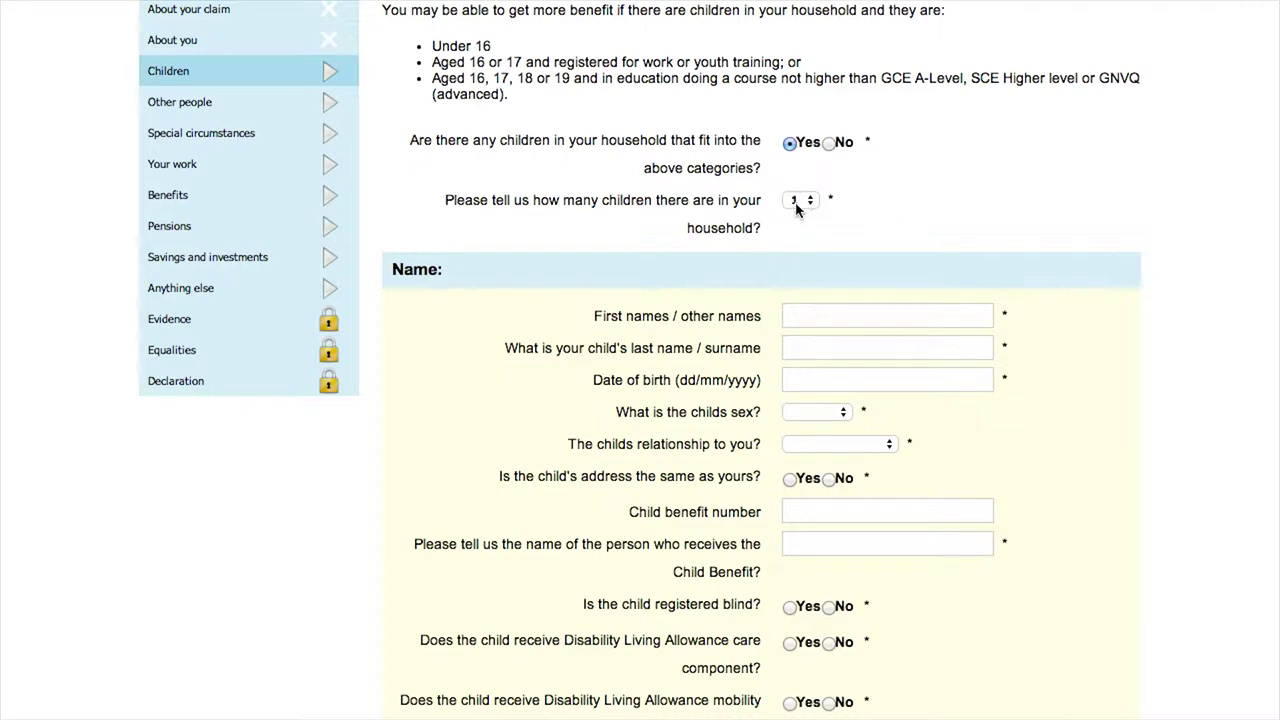
click(801, 200)
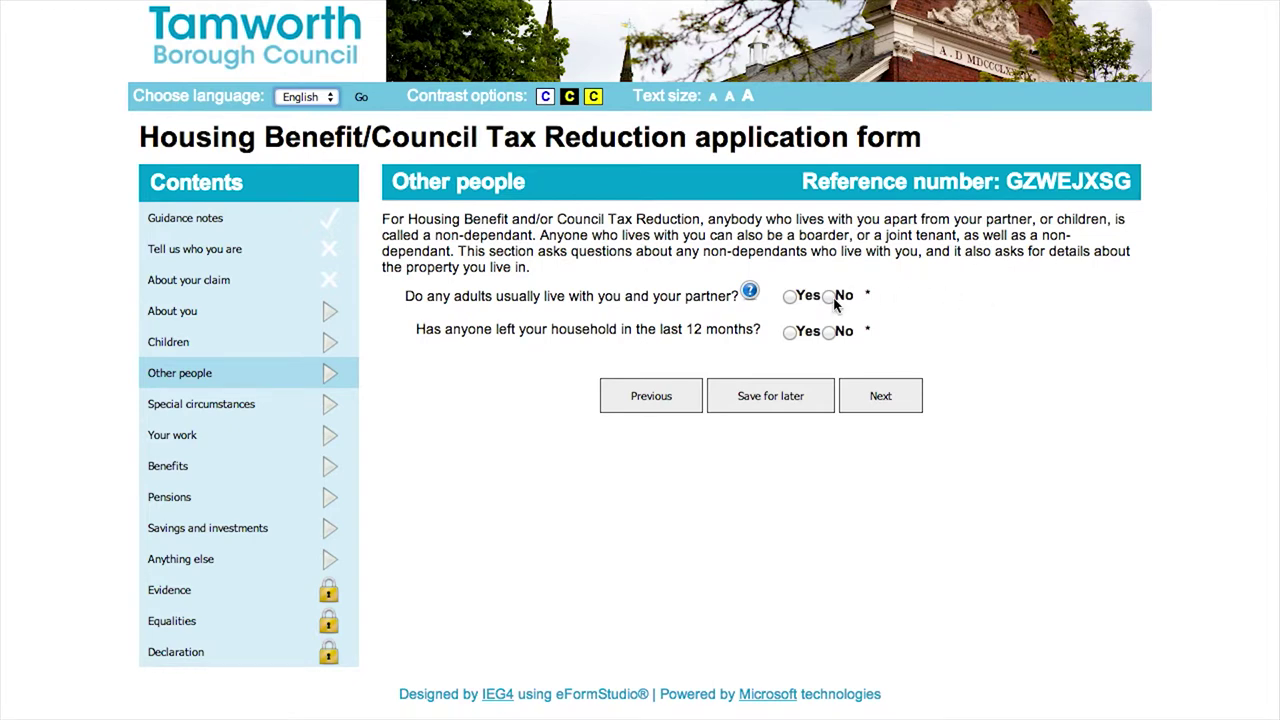
Answer No to other adults living with you and to anyone leaving recently
click(830, 297)
click(830, 332)
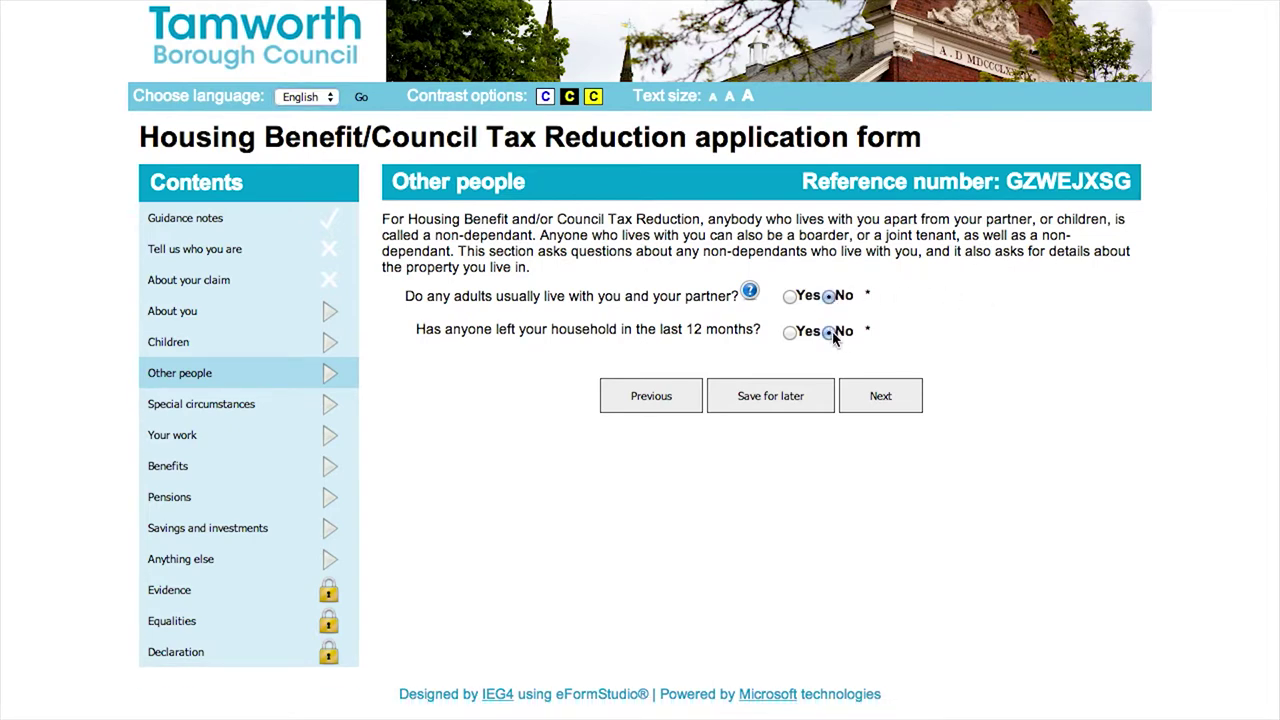
click(879, 398)
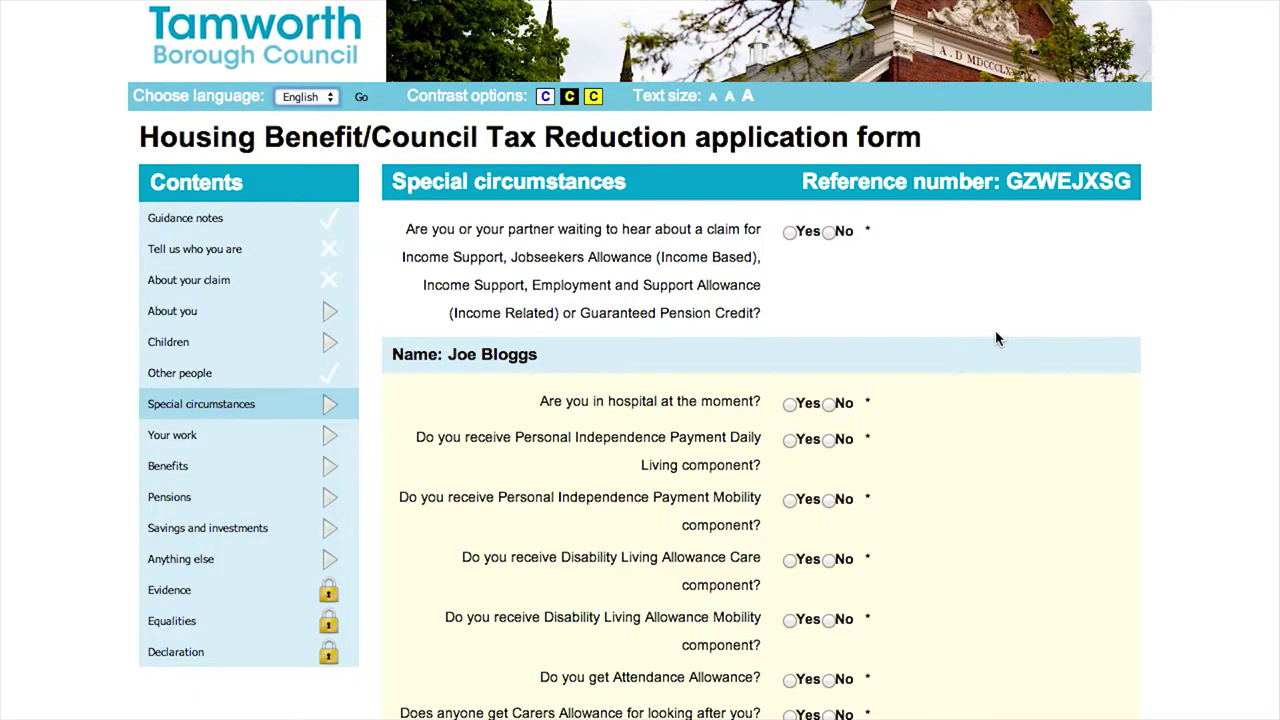
Answer No to hospital stay, PIP Daily Living and Disability Living Allowance Care
scroll(995, 338, down, 3)
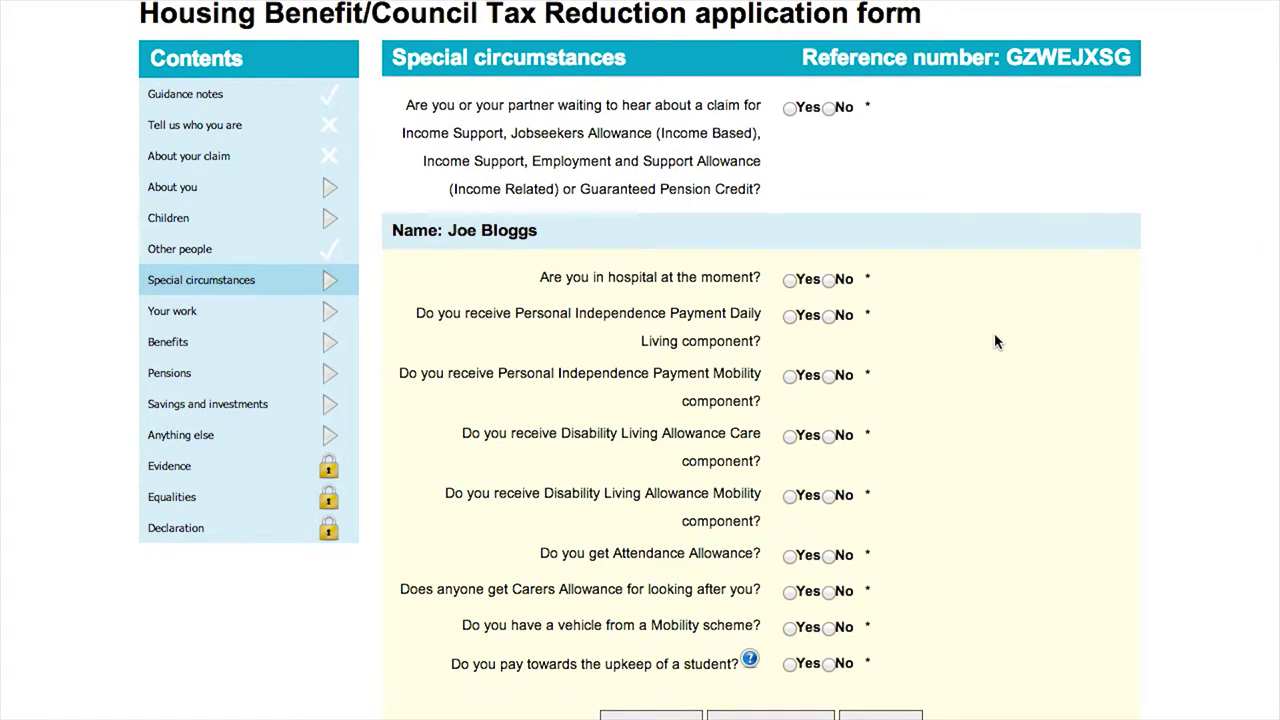
click(828, 280)
click(829, 317)
click(829, 436)
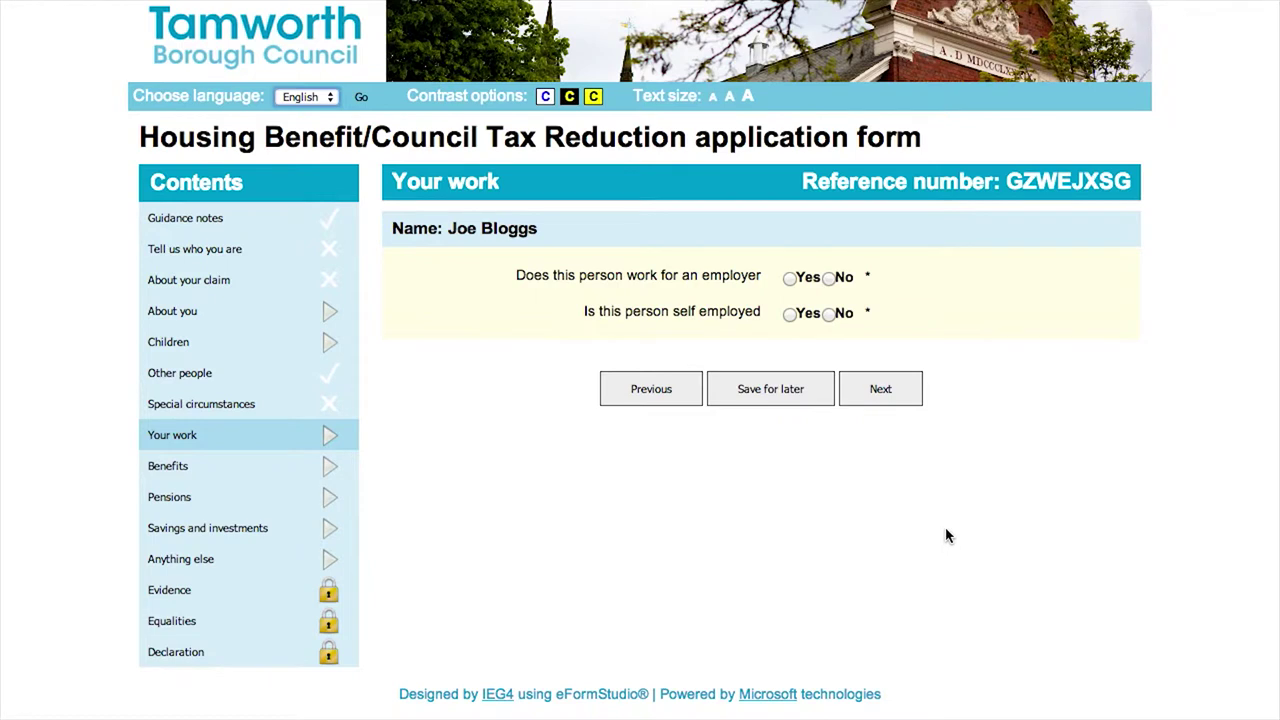
Answer Yes to working for an employer and begin entering the employer's name
click(790, 279)
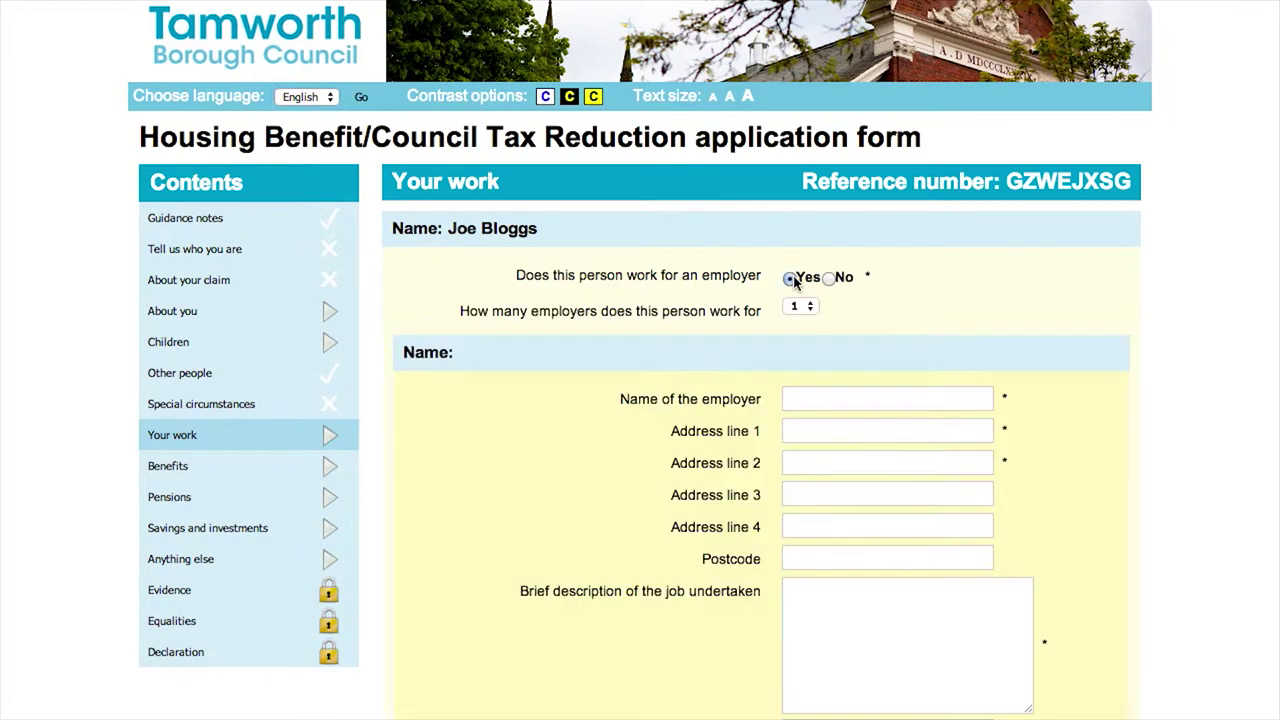
click(820, 400)
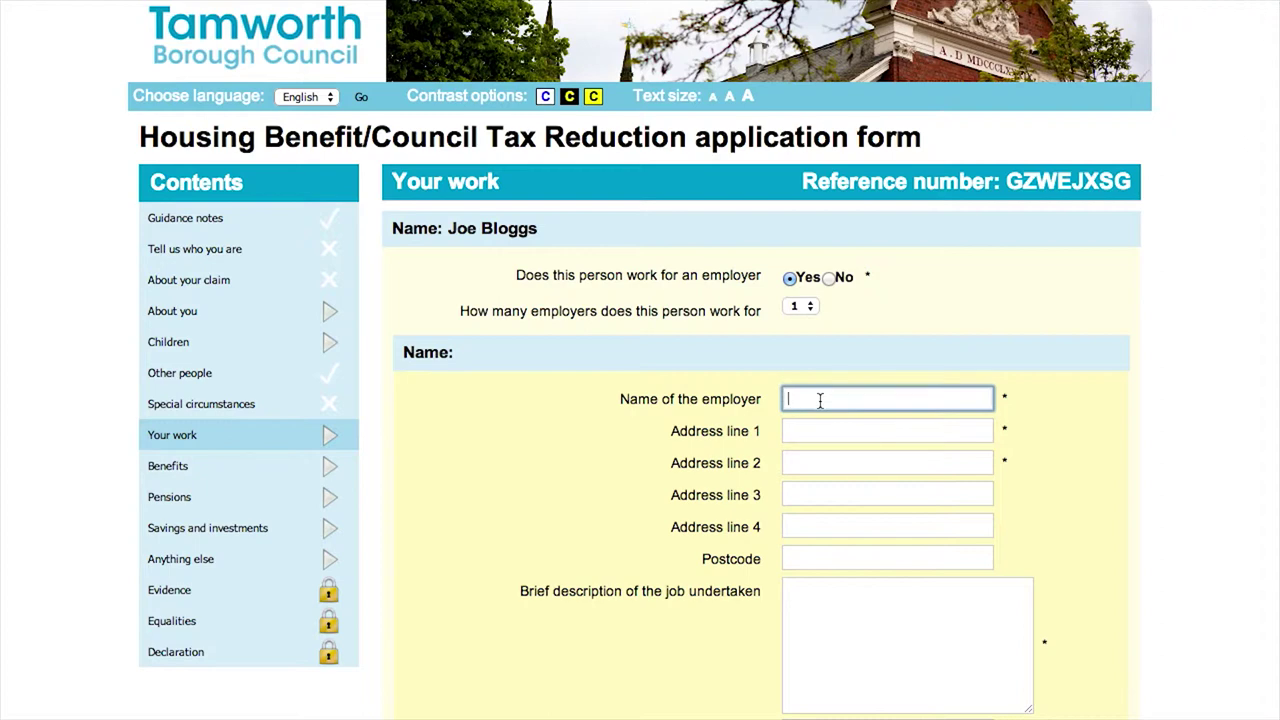
text(Joe Blo)
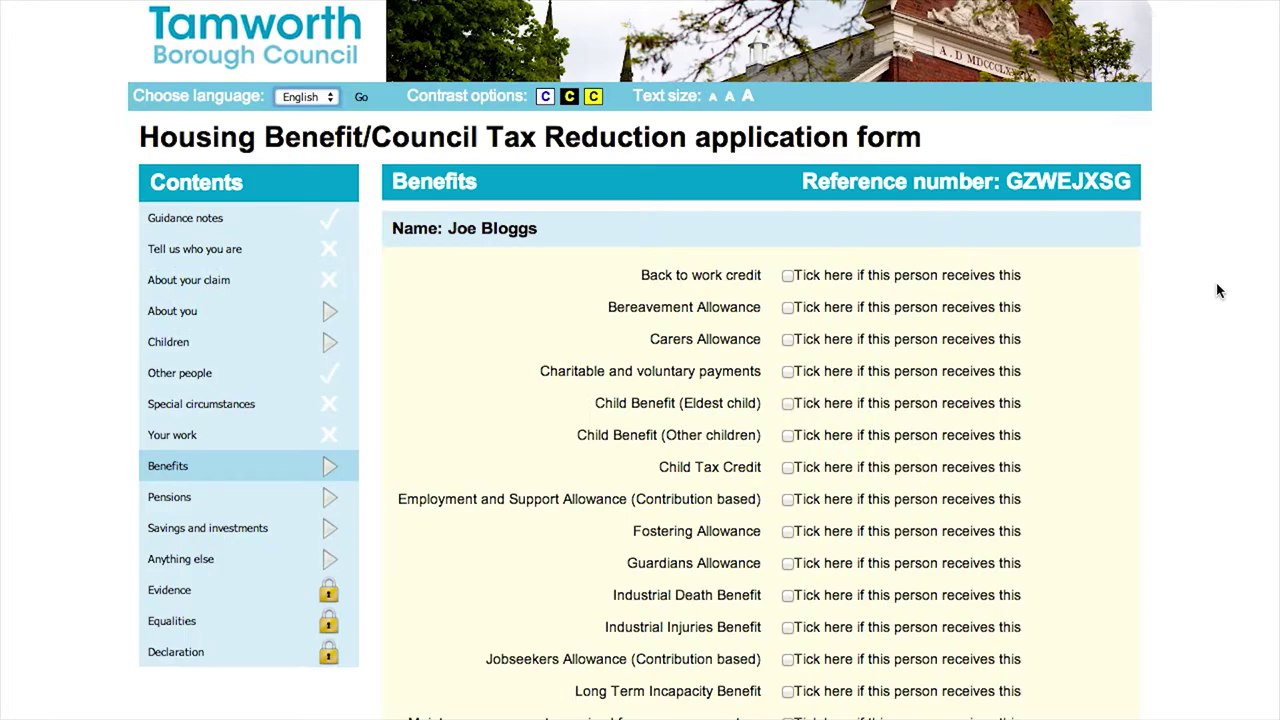
Tick Student Grant as a benefit received
scroll(1218, 290, down, 5)
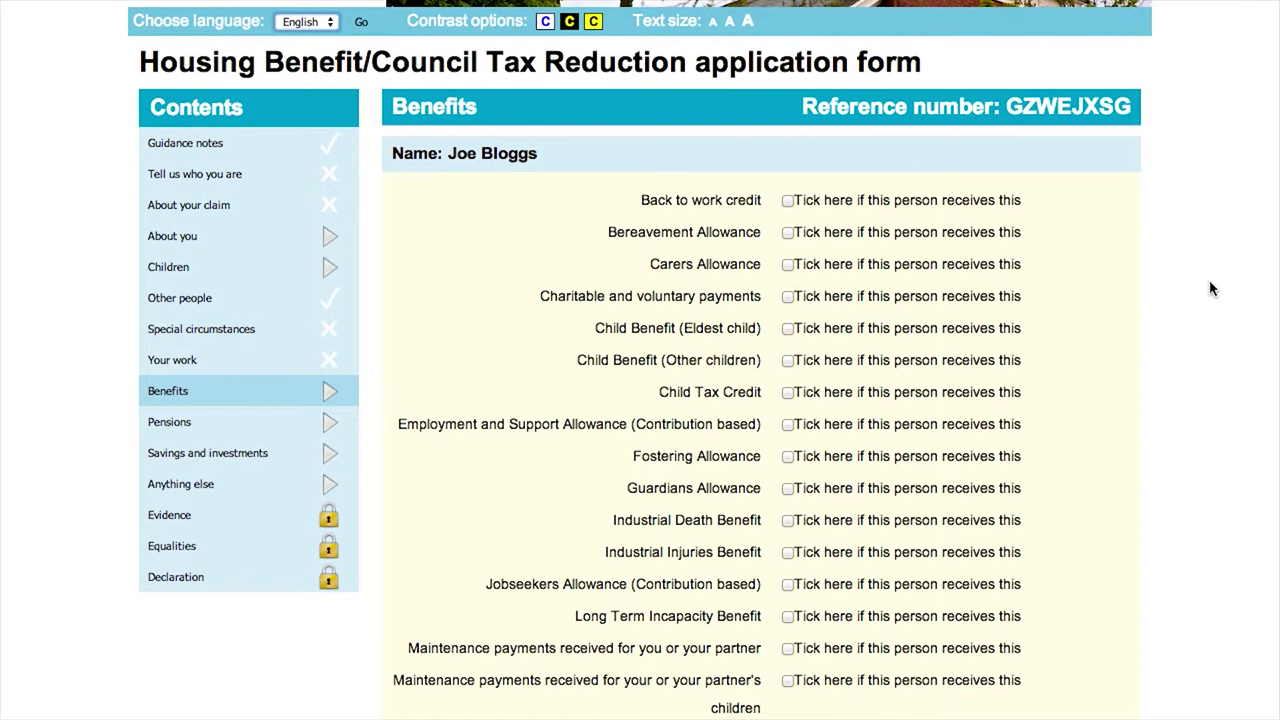
scroll(1148, 290, down, 5)
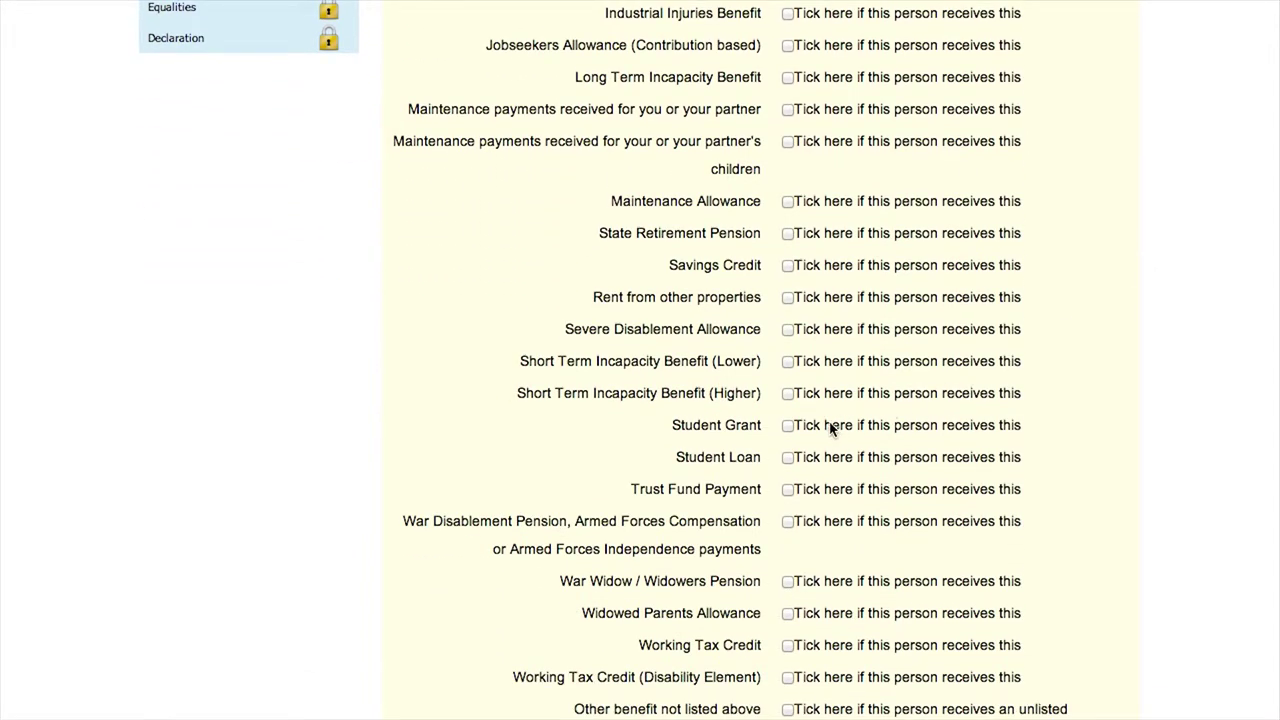
click(789, 425)
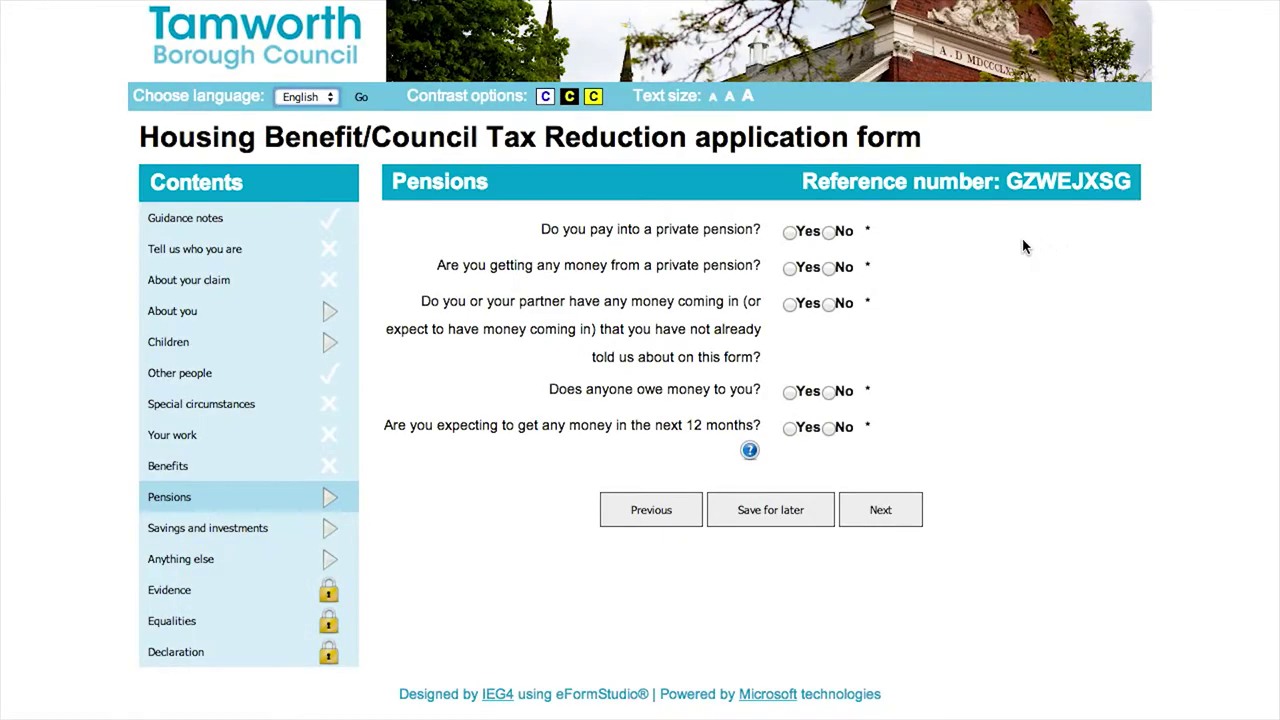
Answer No to all five pension questions and to savings over £6000
click(828, 232)
click(829, 268)
click(830, 304)
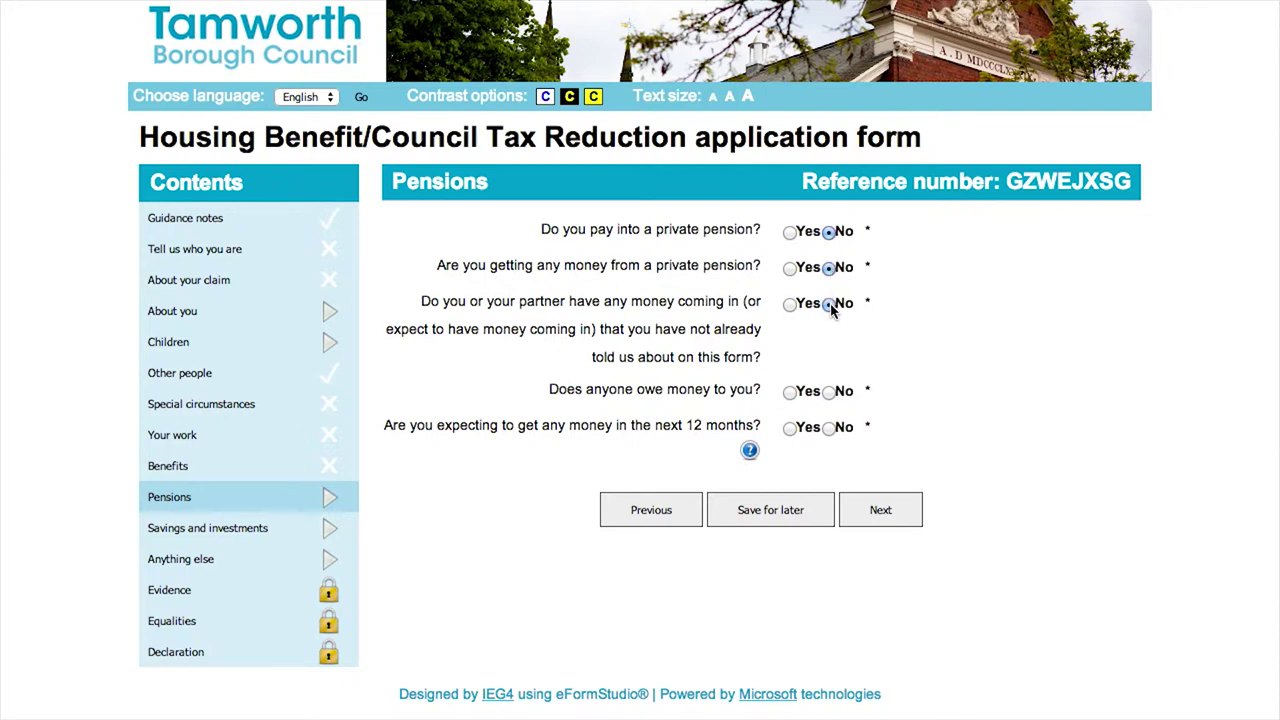
click(830, 392)
click(829, 428)
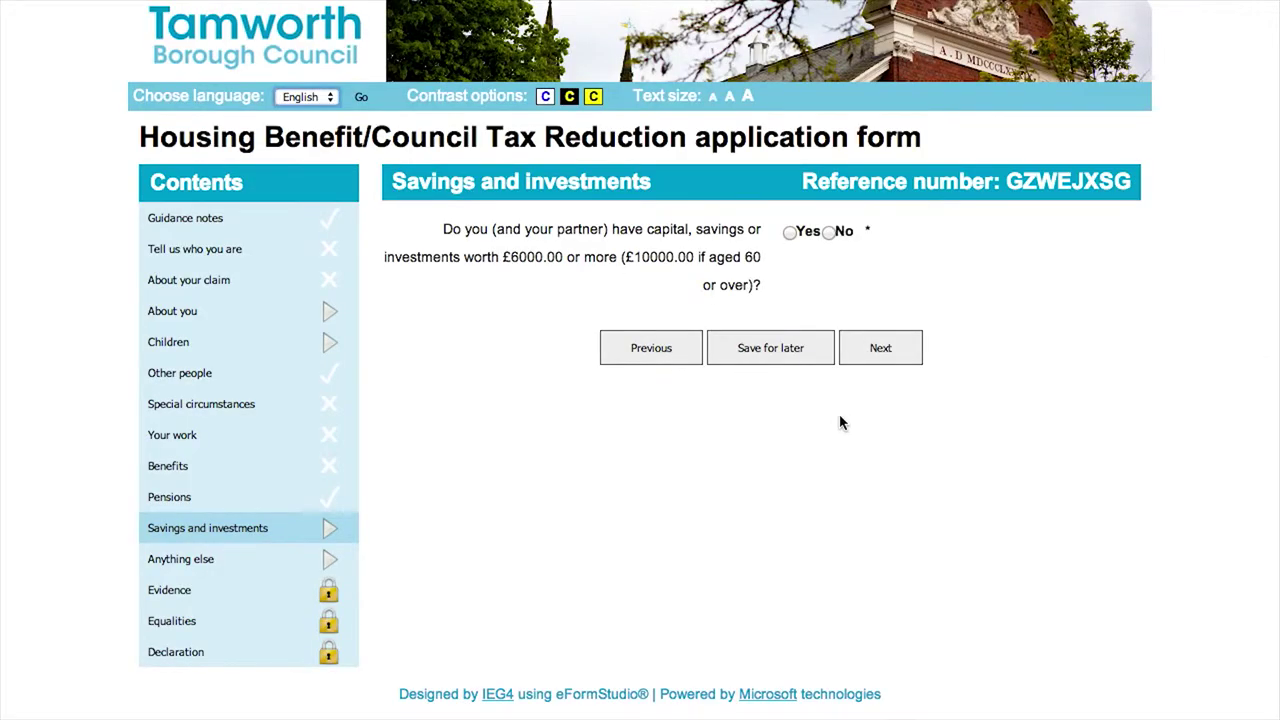
click(829, 232)
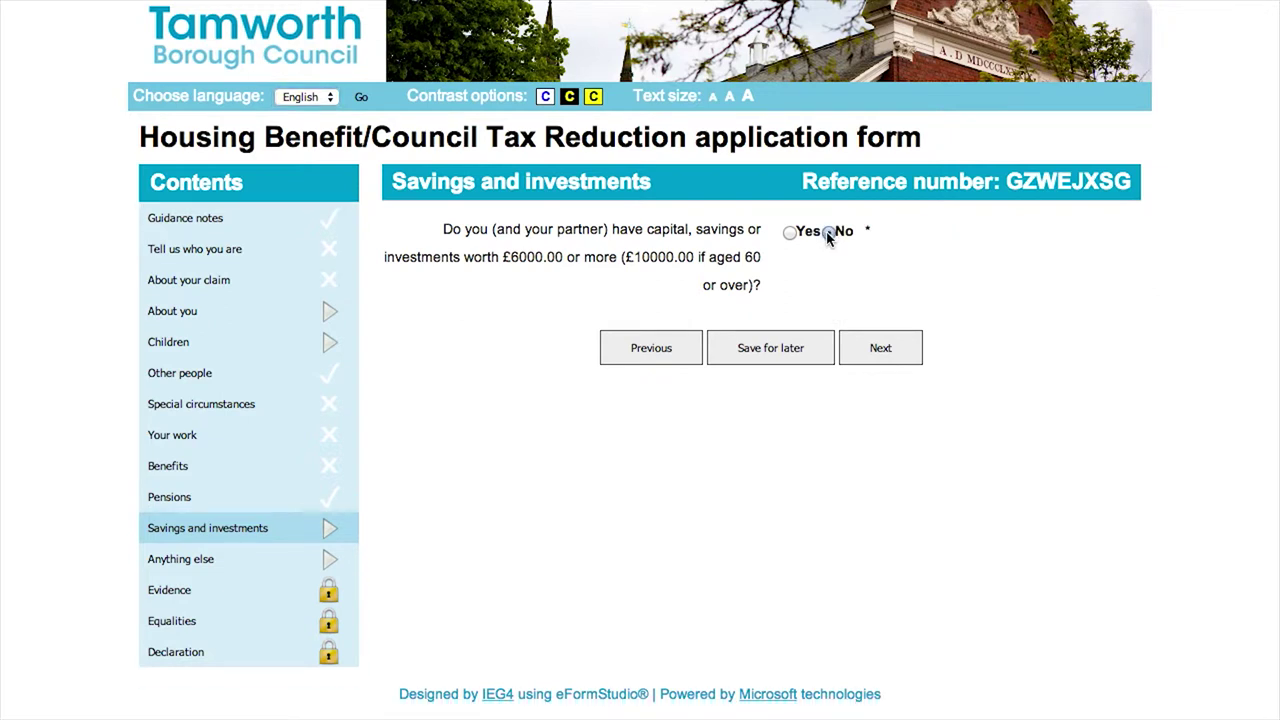
click(891, 357)
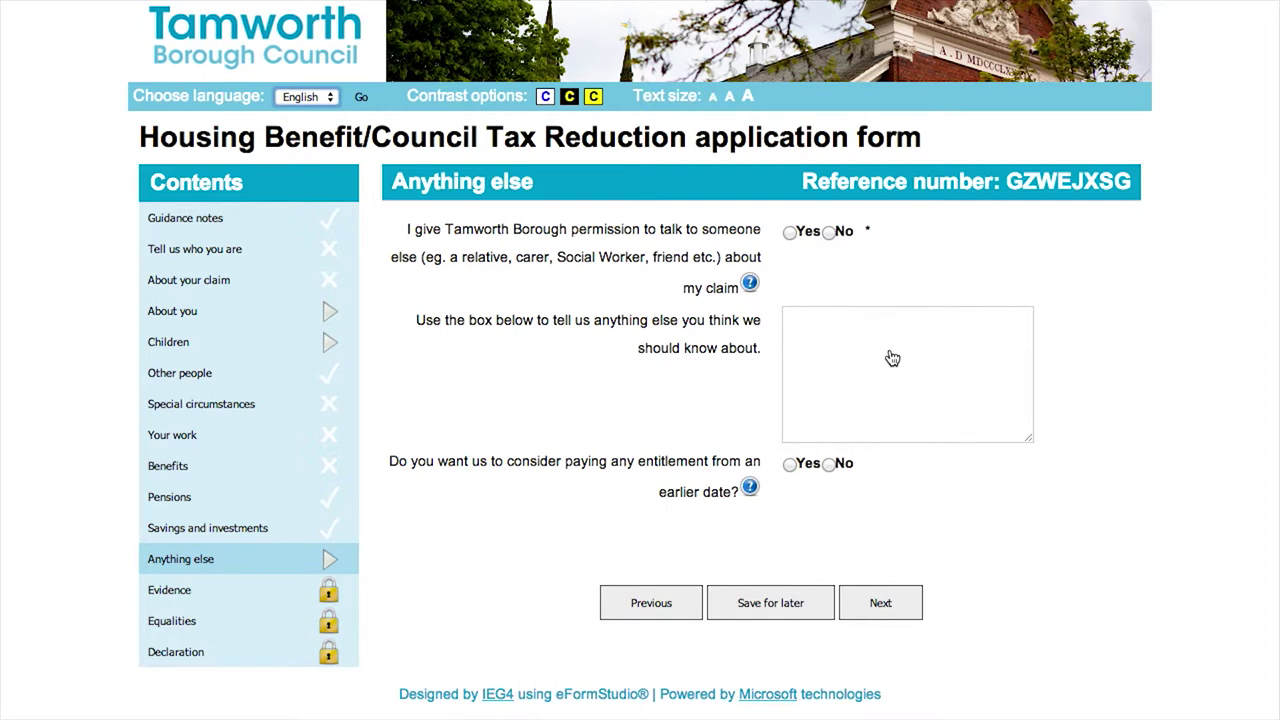
Give permission to talk to 'Father', then continue past the Evidence page
click(790, 233)
click(795, 316)
text(Fa)
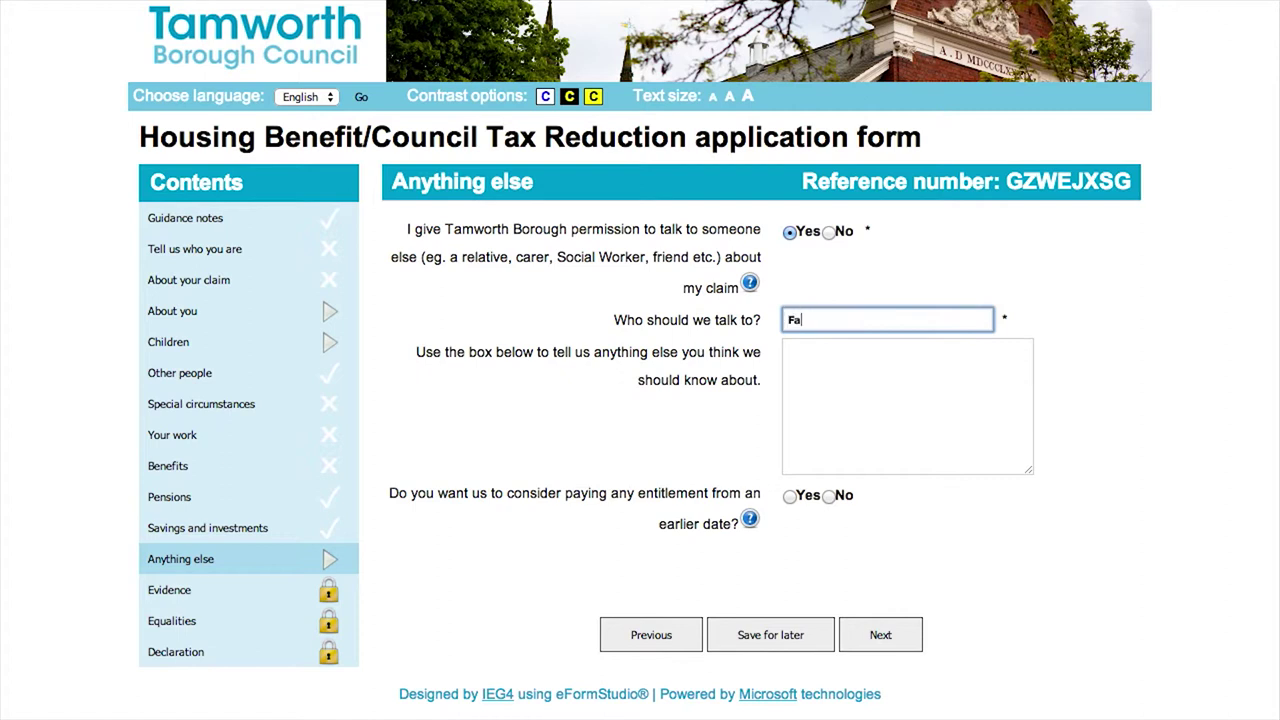
text(ther)
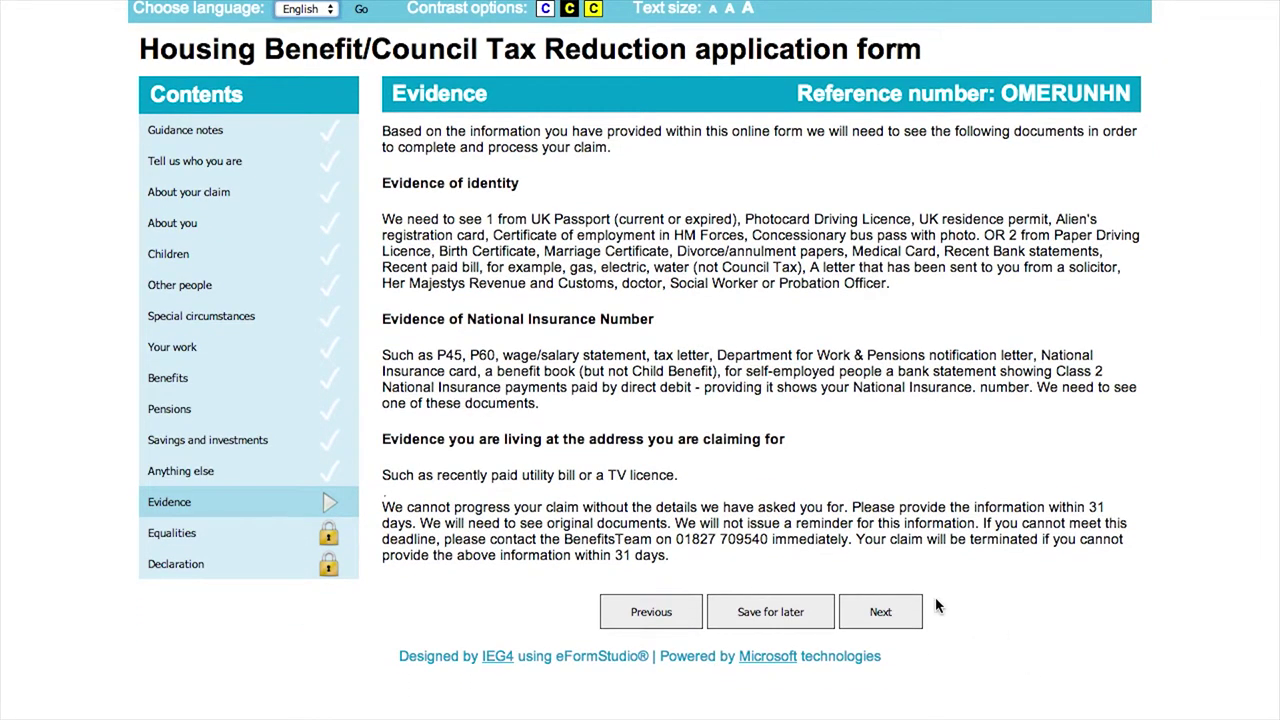
click(882, 614)
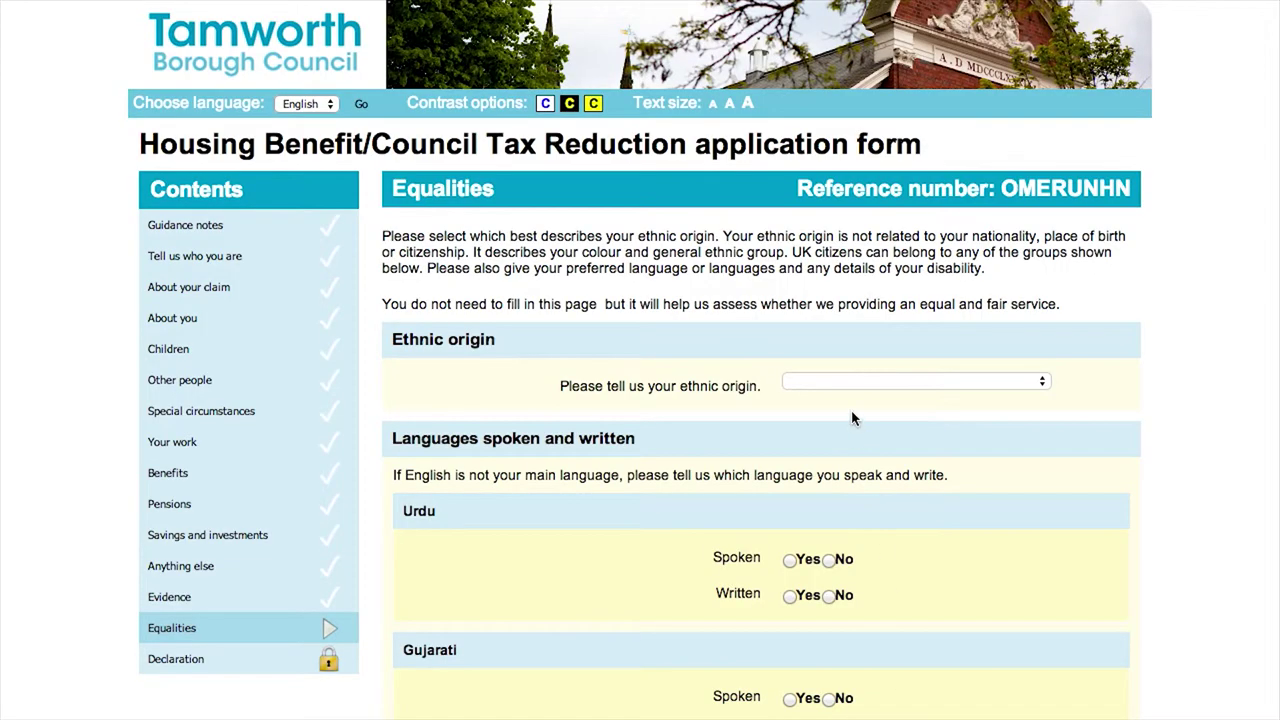
Choose British as ethnic origin and scroll past the language questions
click(848, 384)
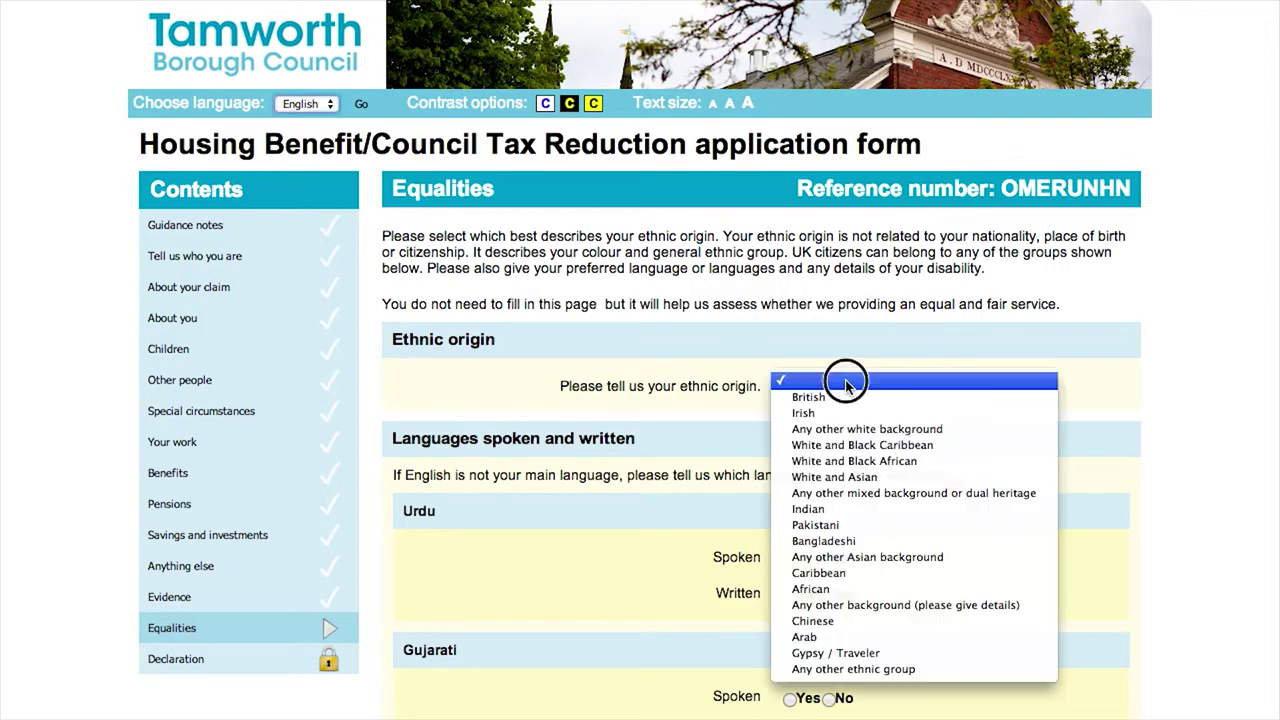
click(846, 395)
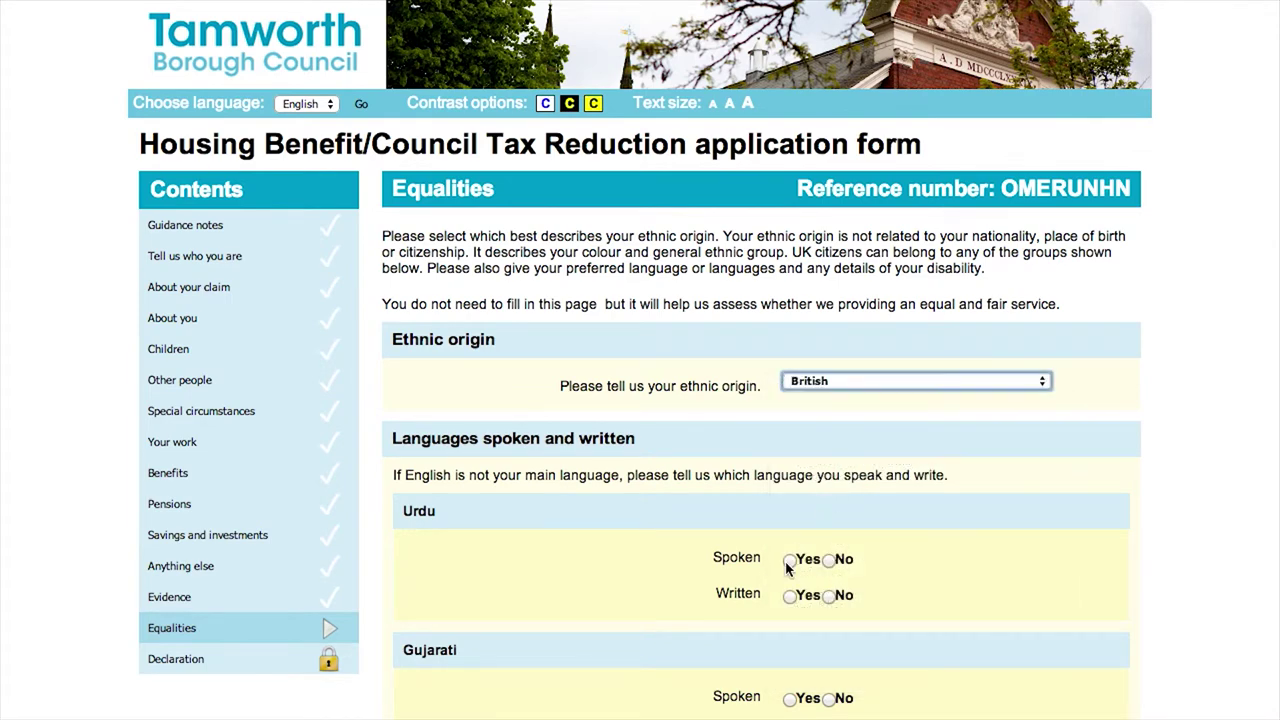
scroll(826, 566, down, 6)
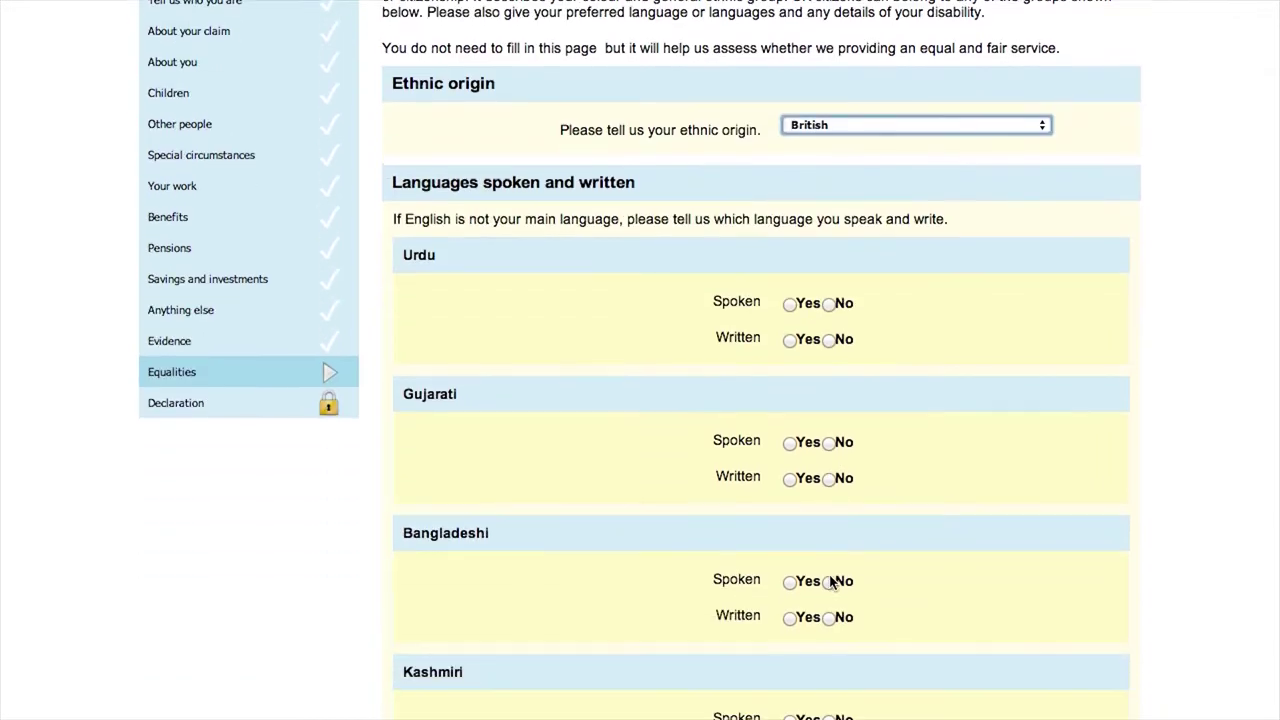
scroll(838, 573, down, 5)
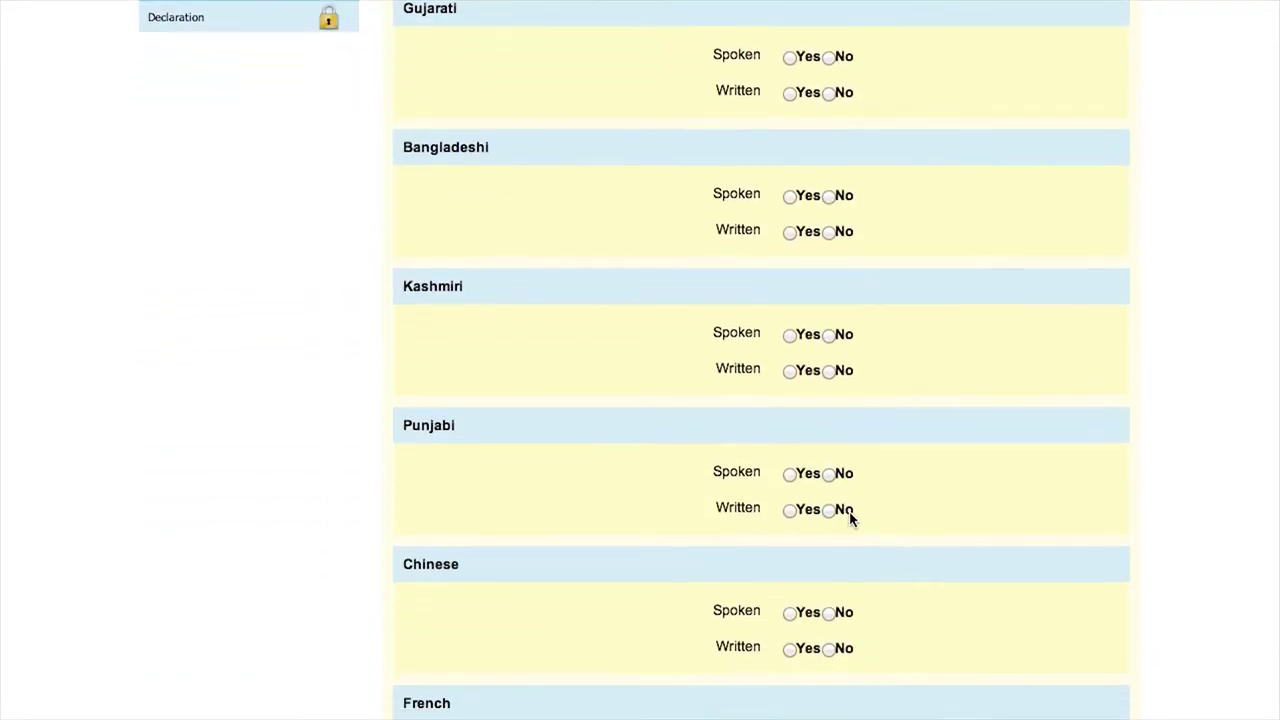
scroll(884, 700, down, 2)
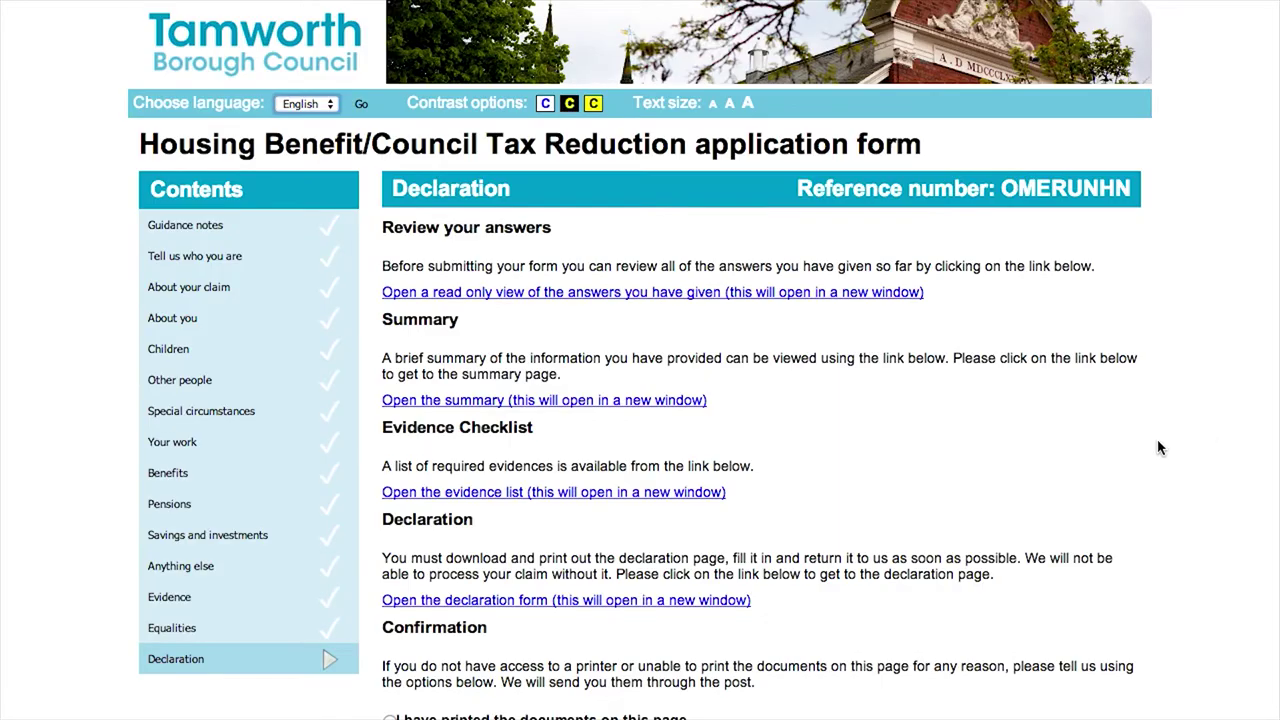
Scroll down the Declaration page to the 'I have printed the documents' confirmation
scroll(1160, 440, down, 2)
scroll(1160, 448, down, 2)
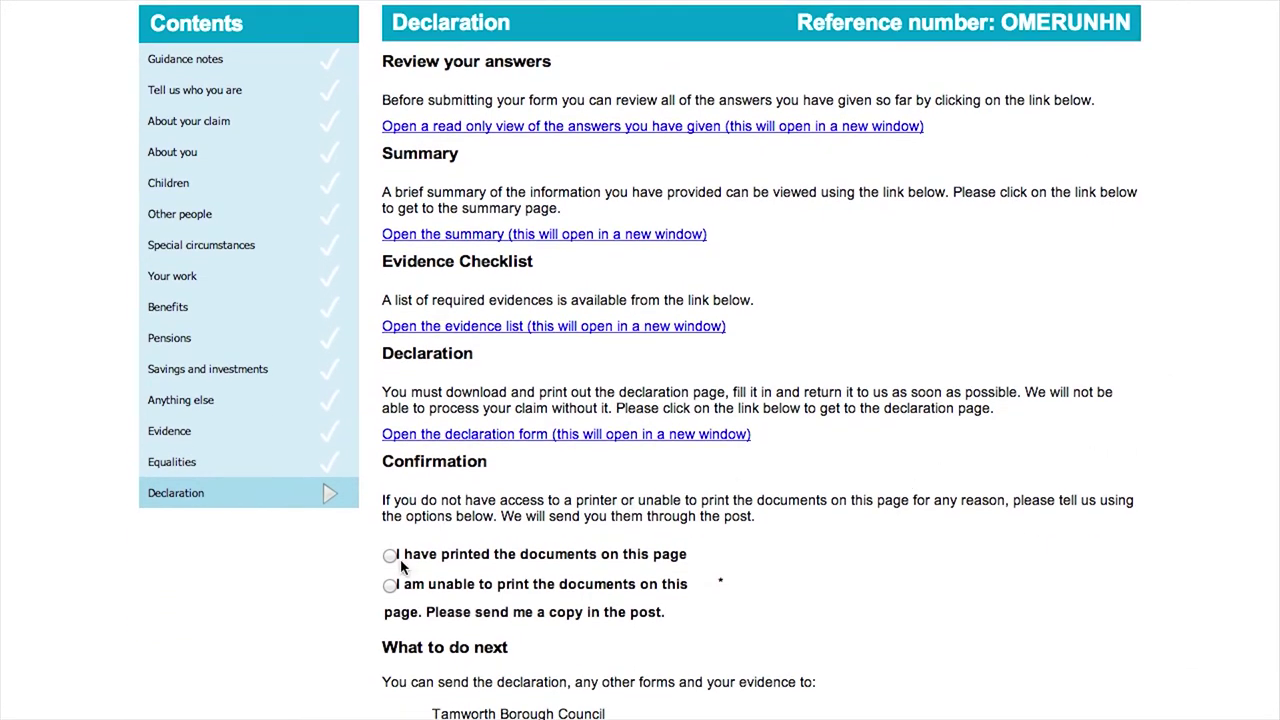
scroll(980, 608, down, 8)
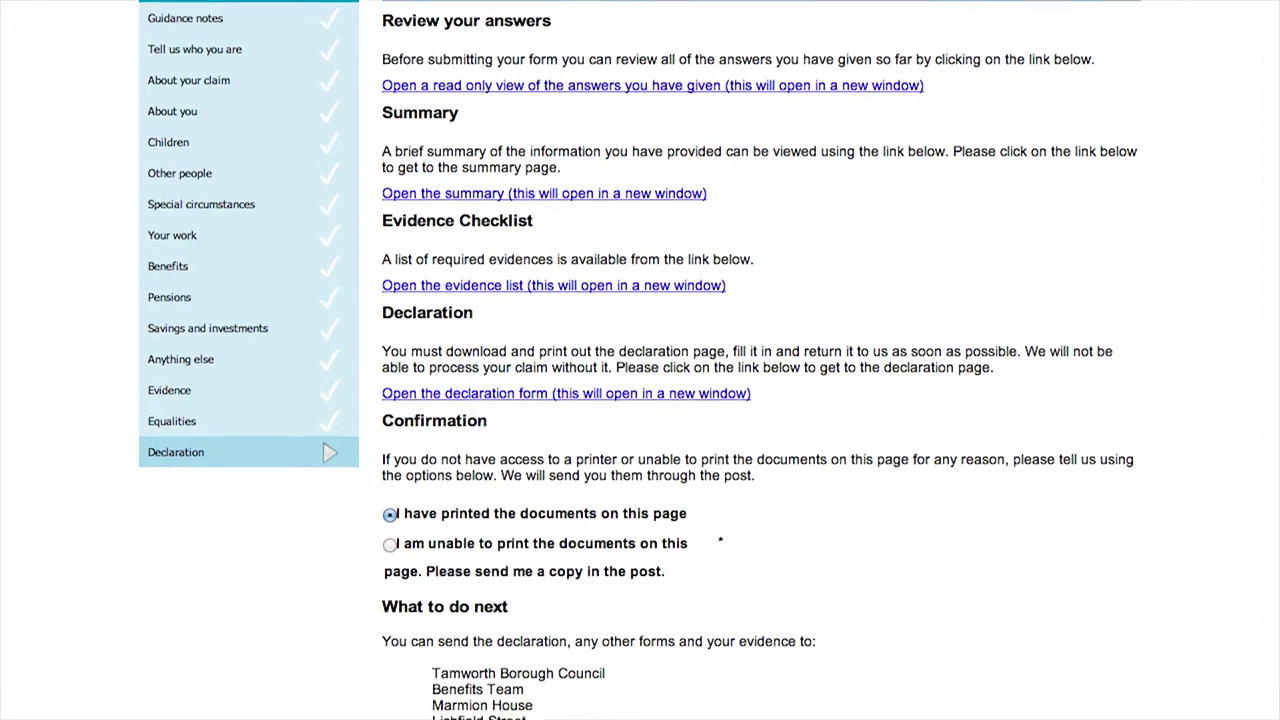
scroll(829, 658, down, 10)
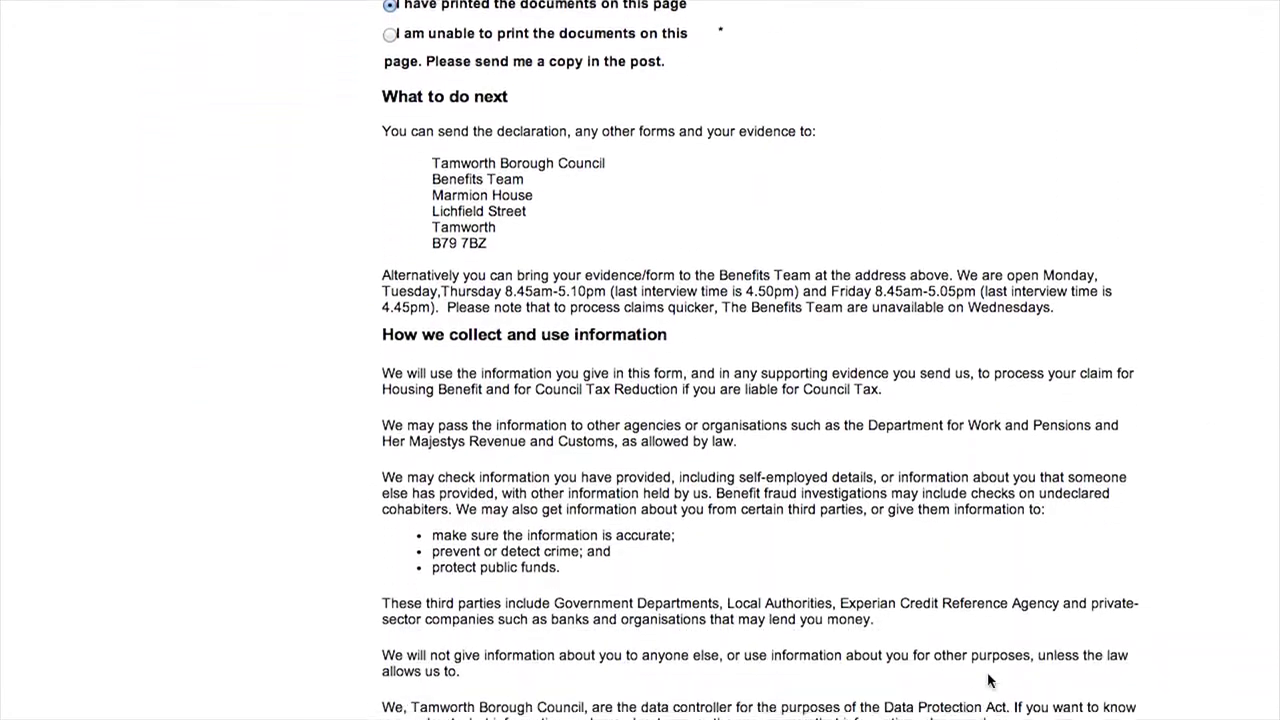